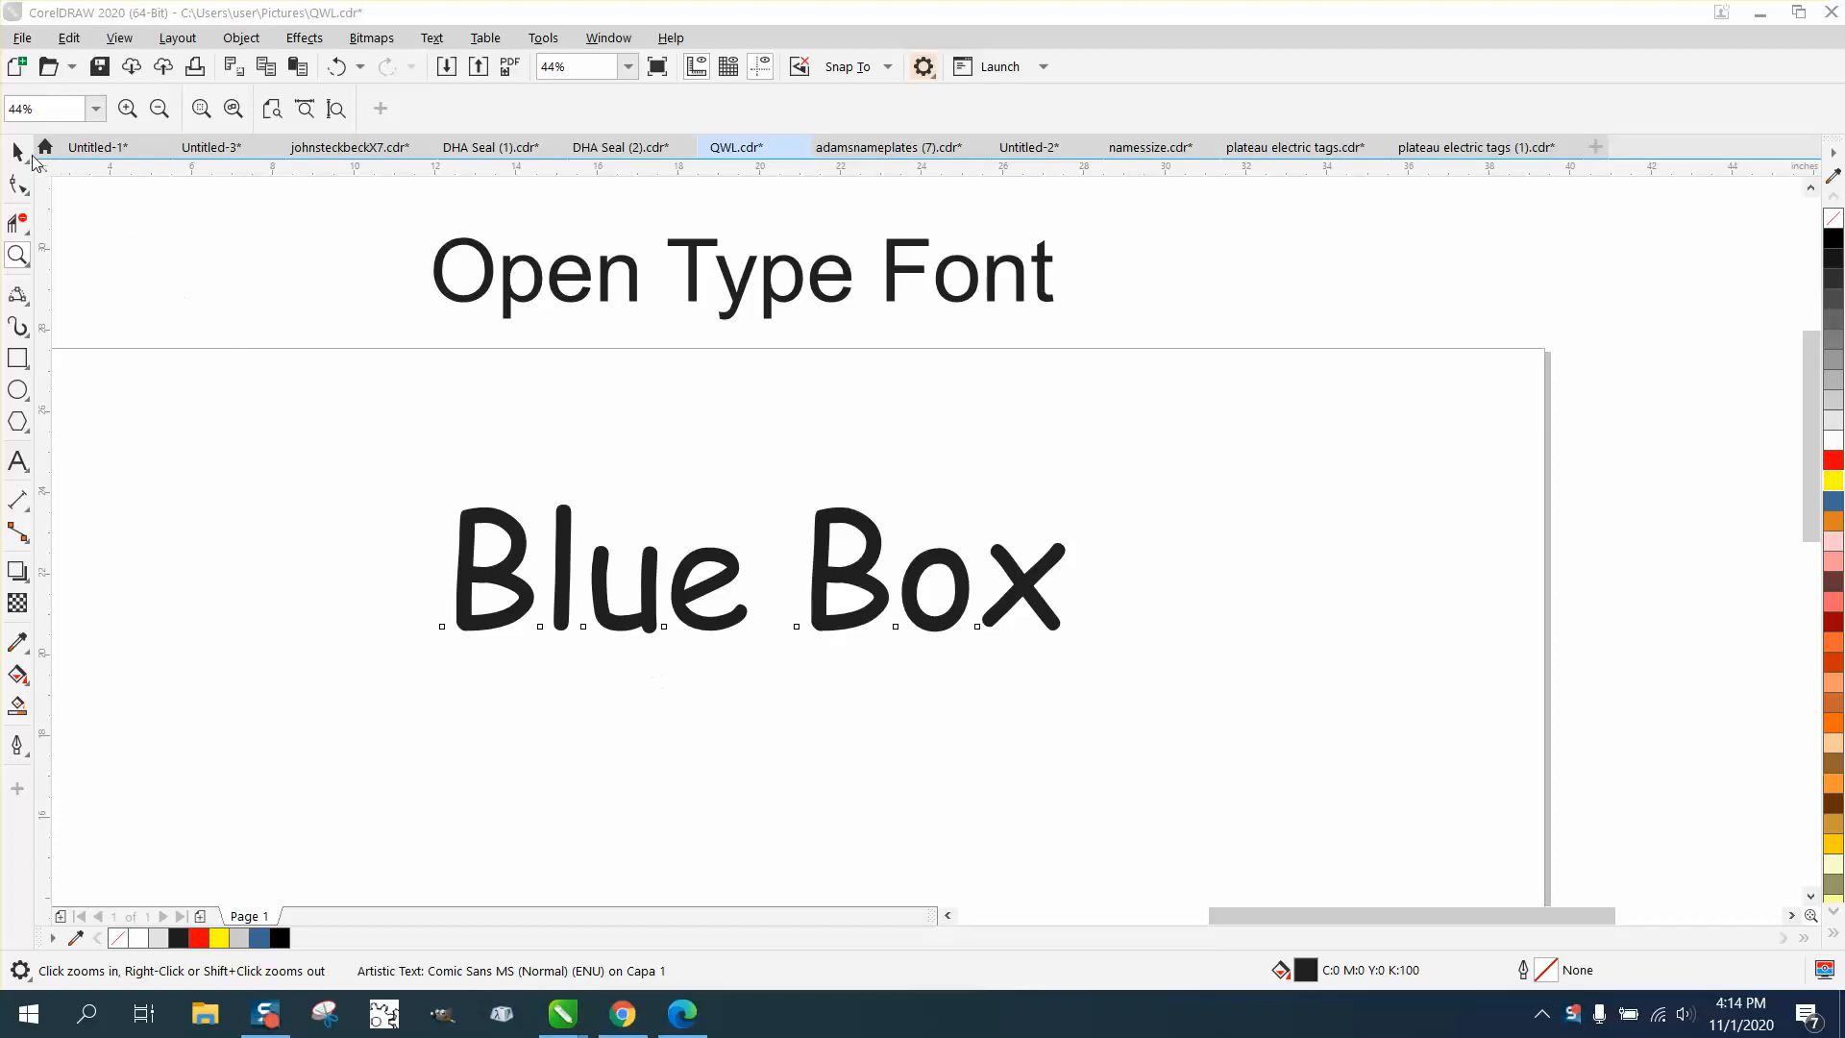
Select all of Blue Box and apply the Comic Sans MS Stylistic Set 2 OpenType variant
{"action": "left_click", "coordinate": [506, 400]}
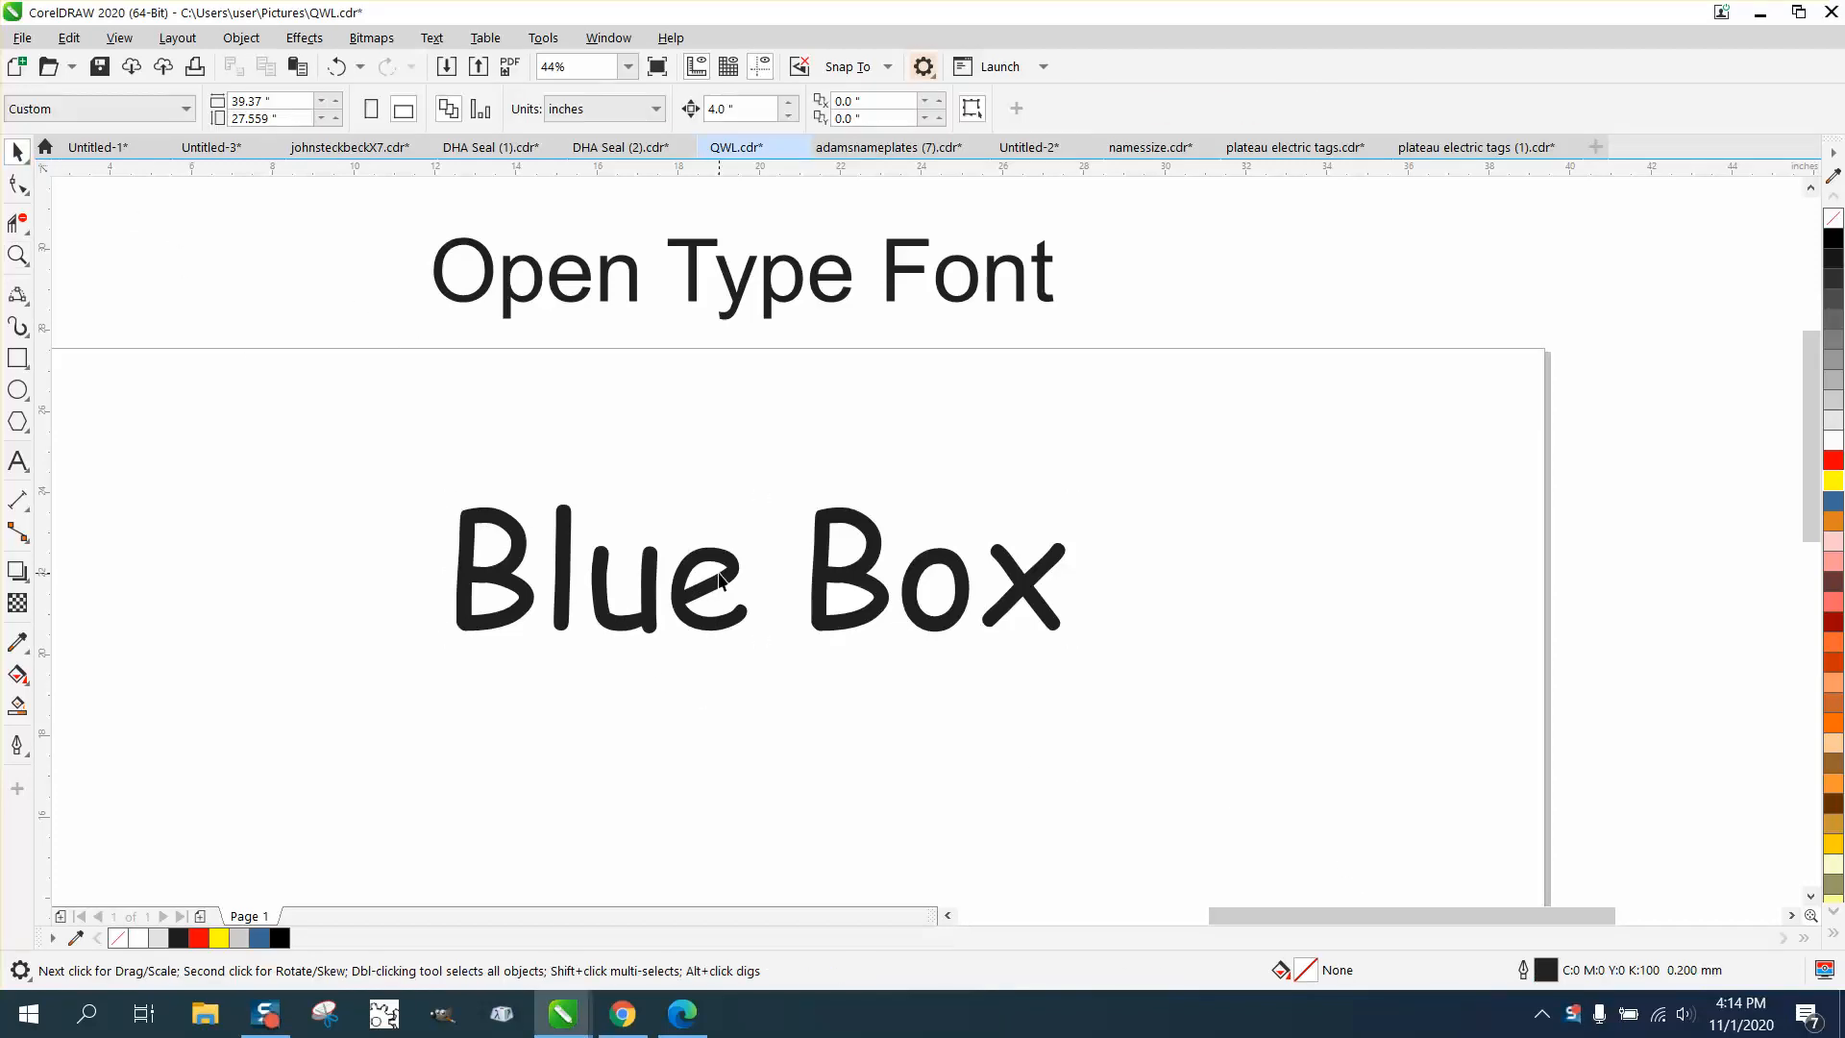
{"action": "left_click", "coordinate": [19, 461]}
{"action": "left_click_drag", "start_coordinate": [1064, 568], "coordinate": [464, 566]}
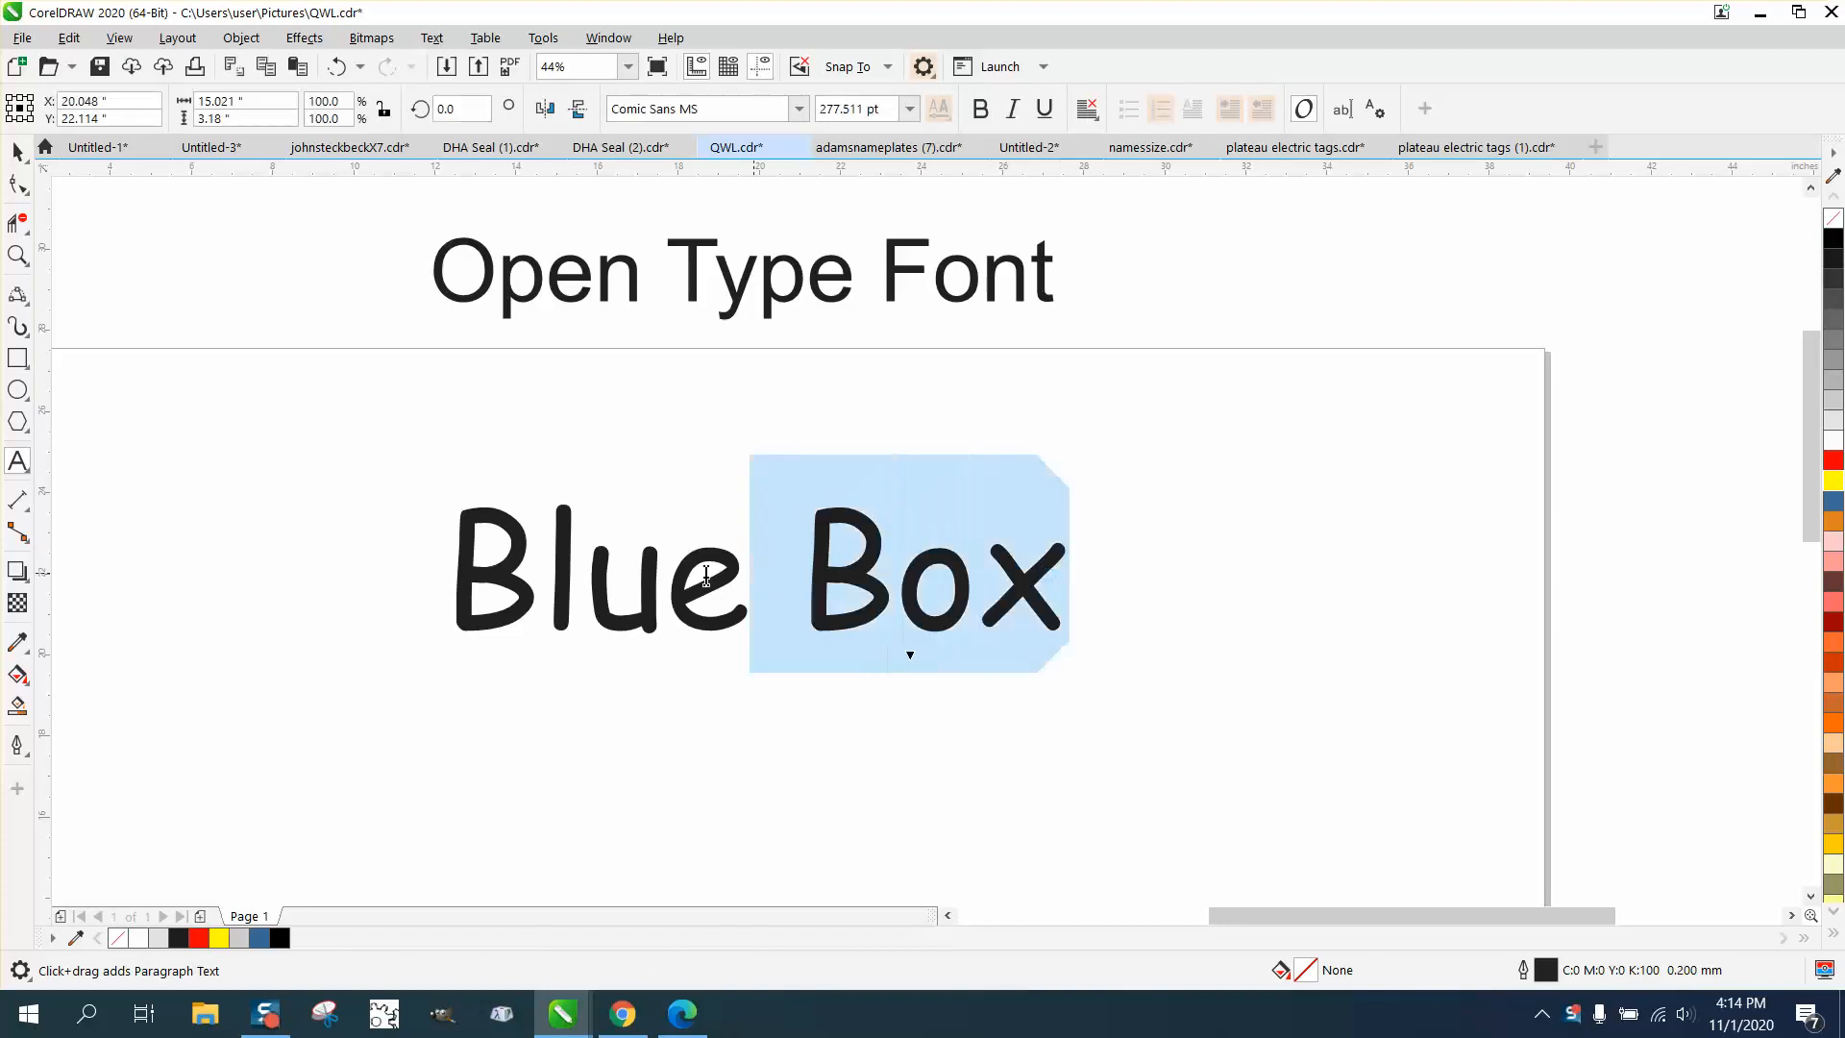
{"action": "left_click", "coordinate": [753, 661]}
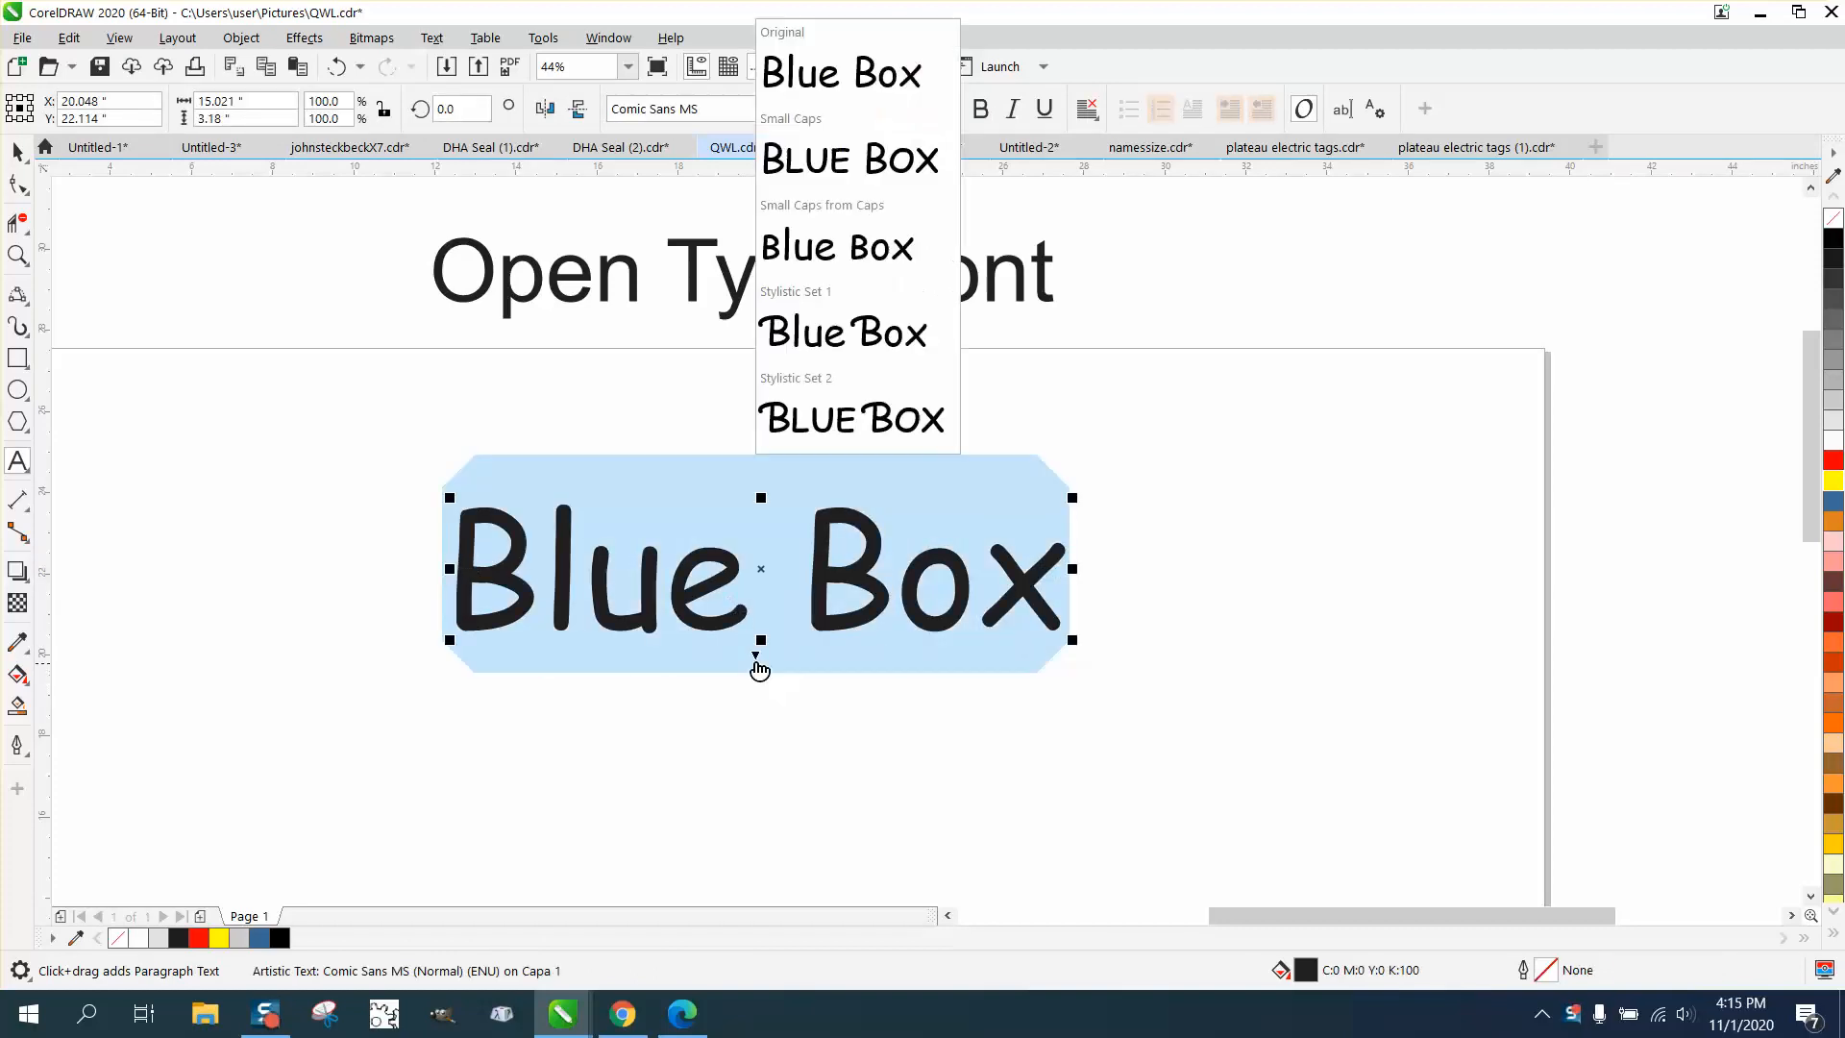
{"action": "left_click", "coordinate": [851, 431]}
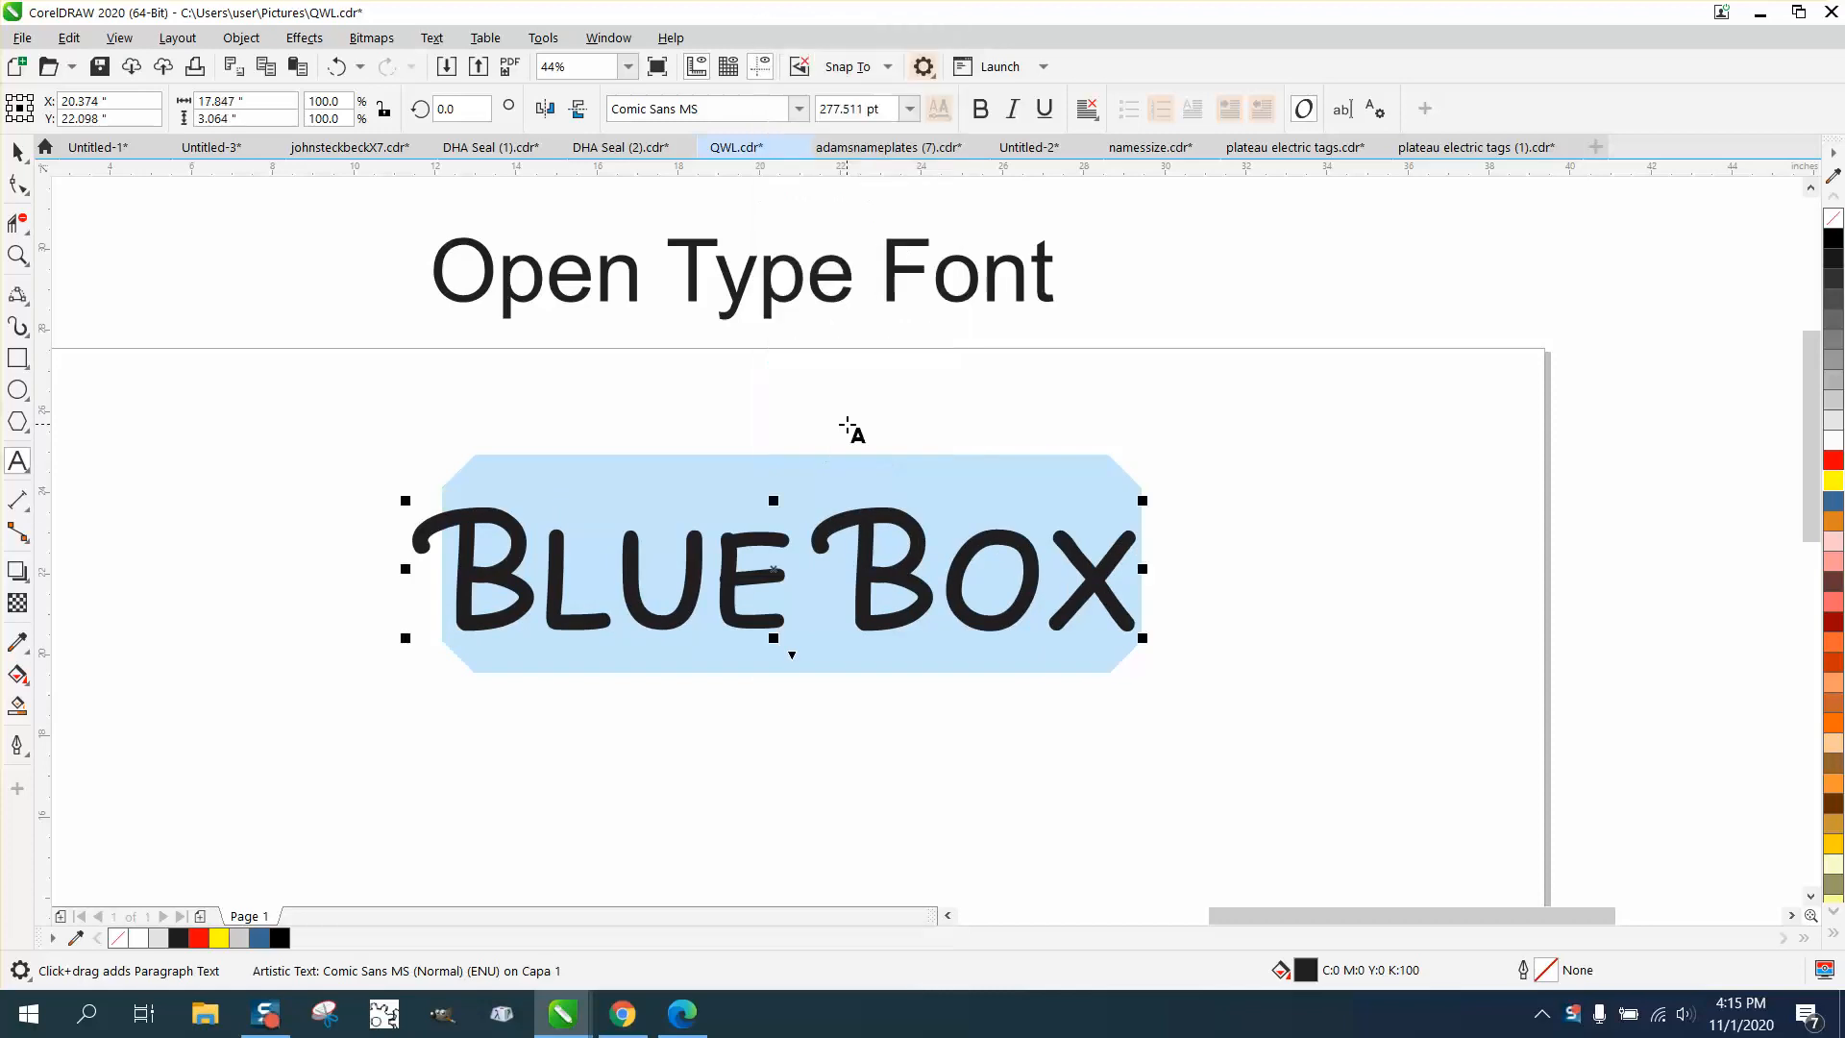
Set Blue Box in Gabriola and remove the Stylistic Set 6 swash
{"action": "left_click", "coordinate": [799, 110]}
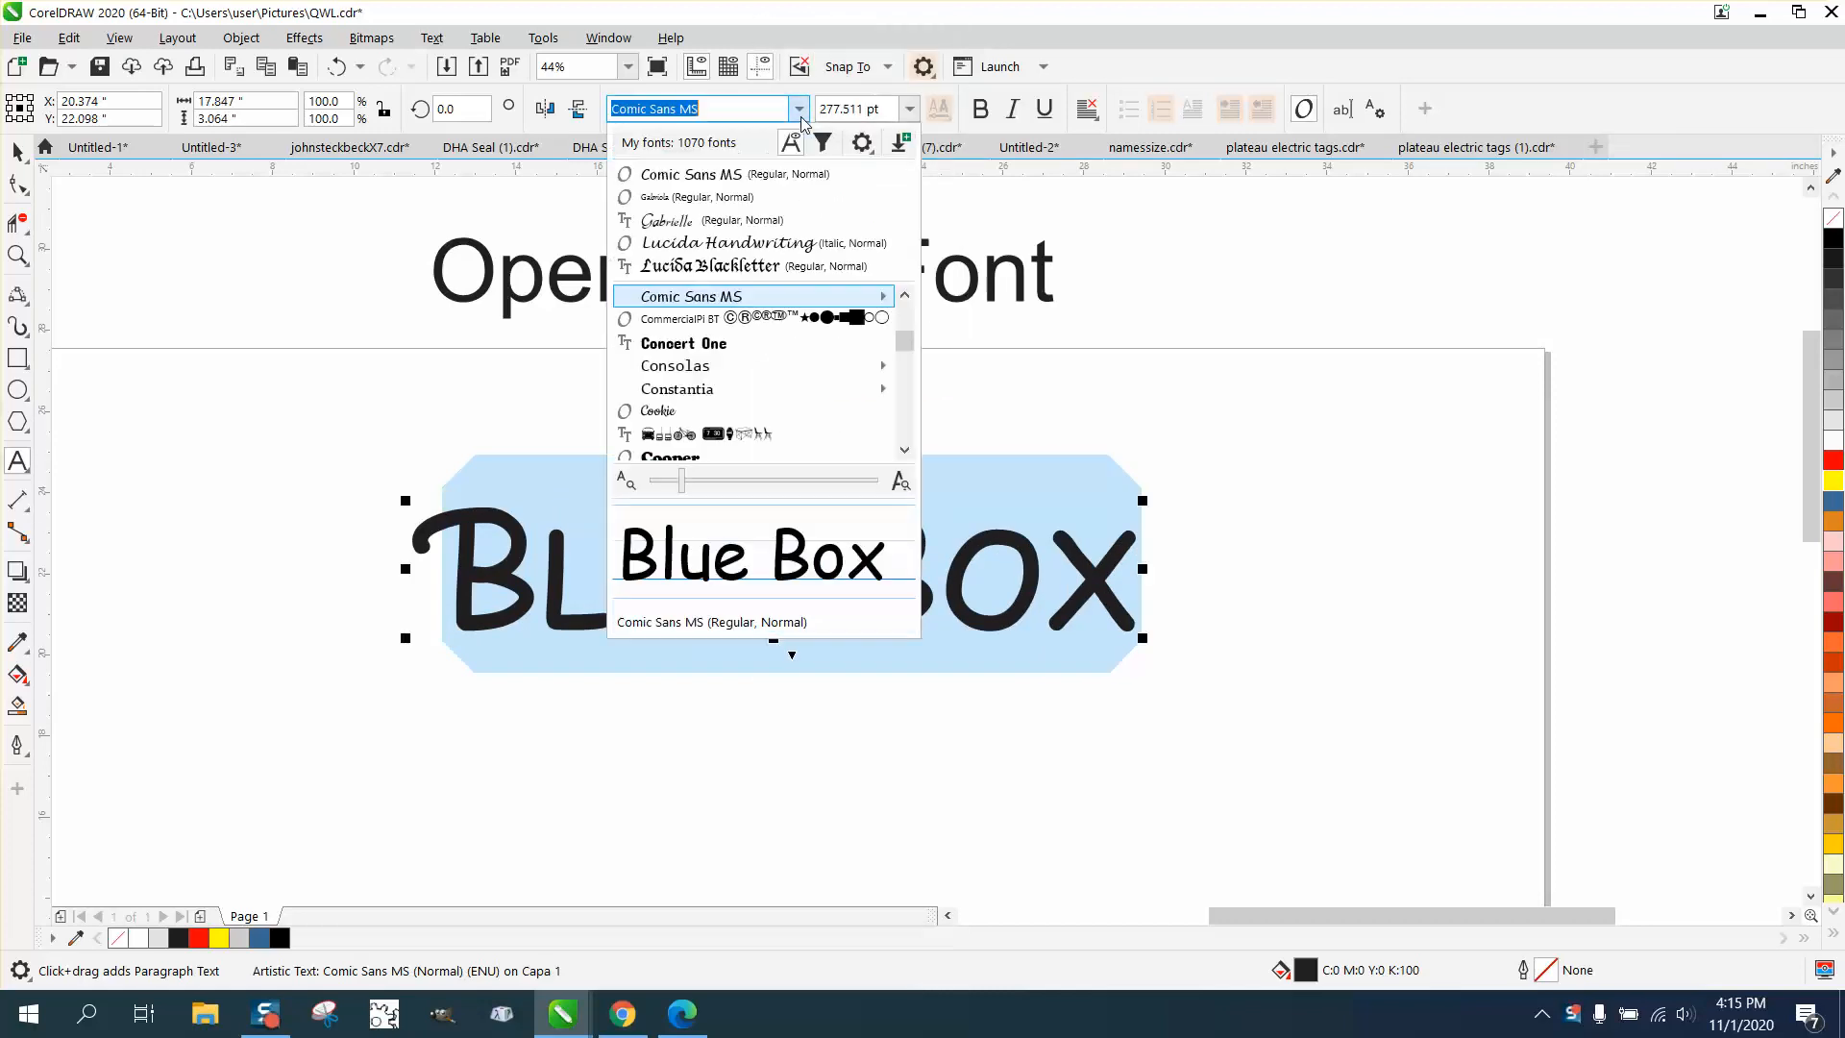
{"action": "left_click", "coordinate": [692, 198]}
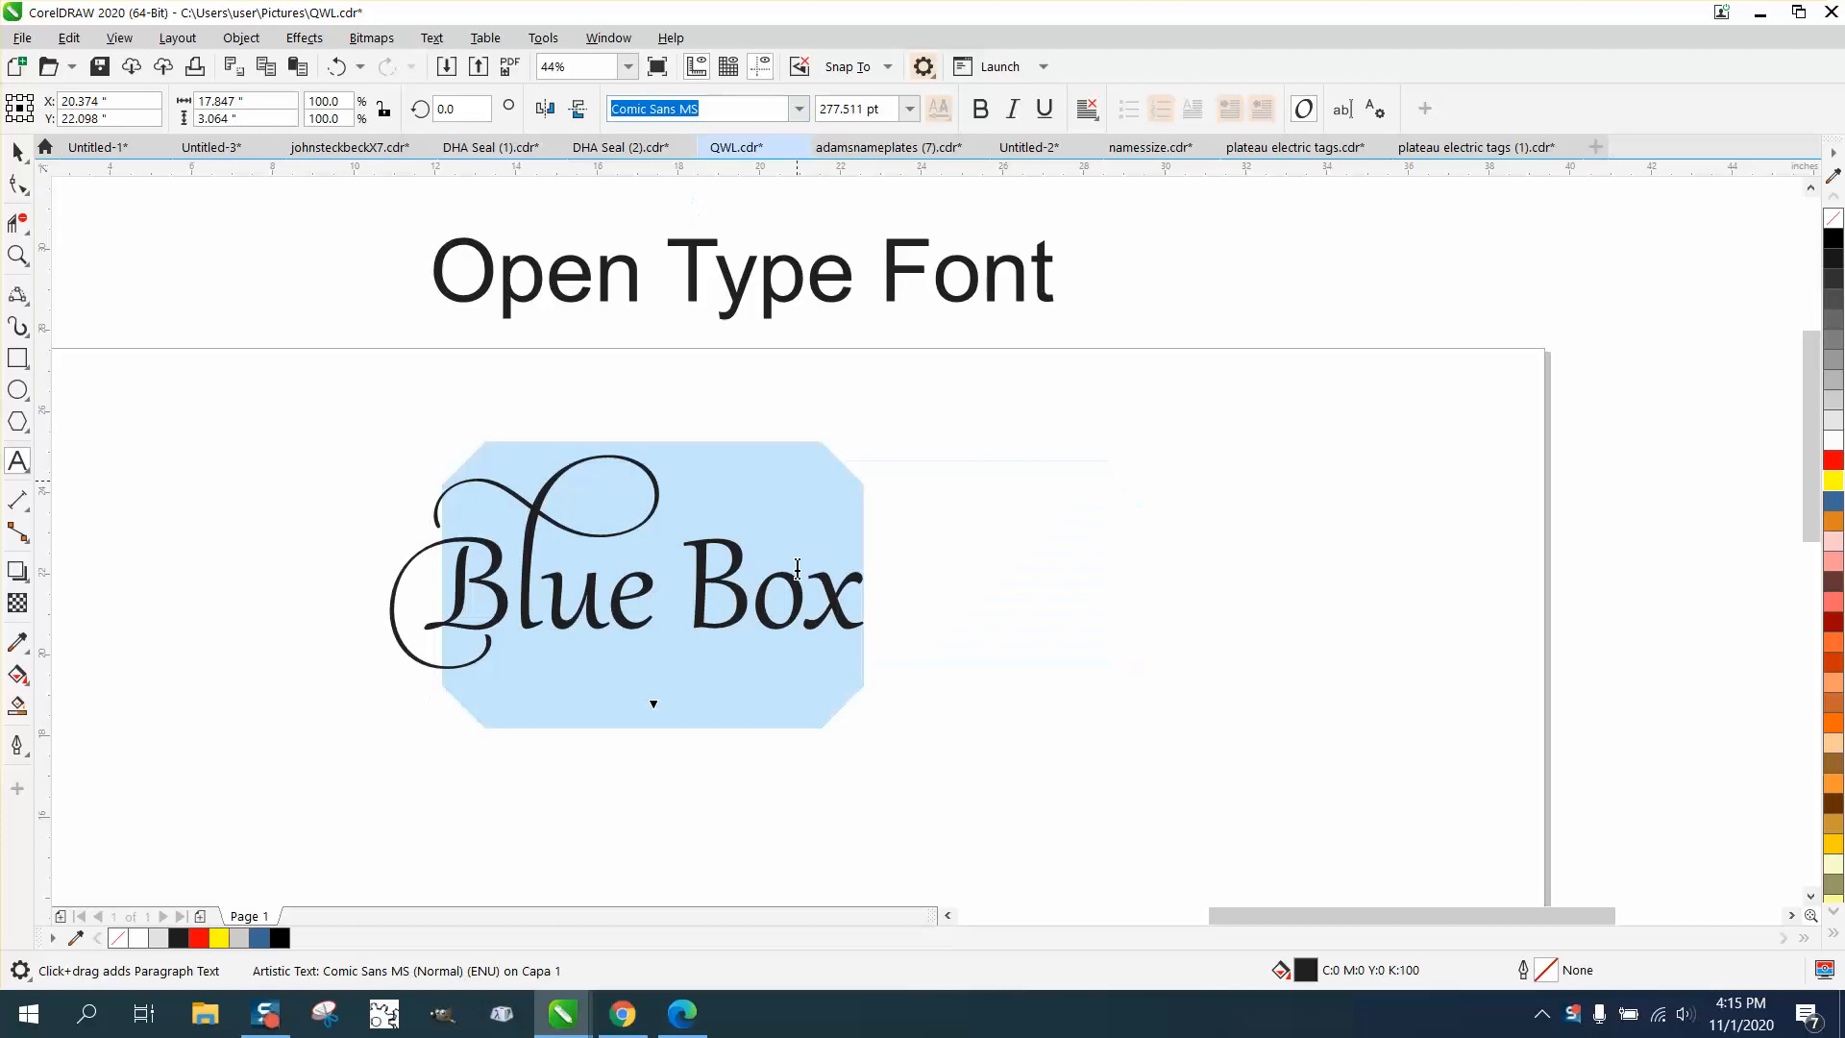
{"action": "left_click", "coordinate": [654, 708]}
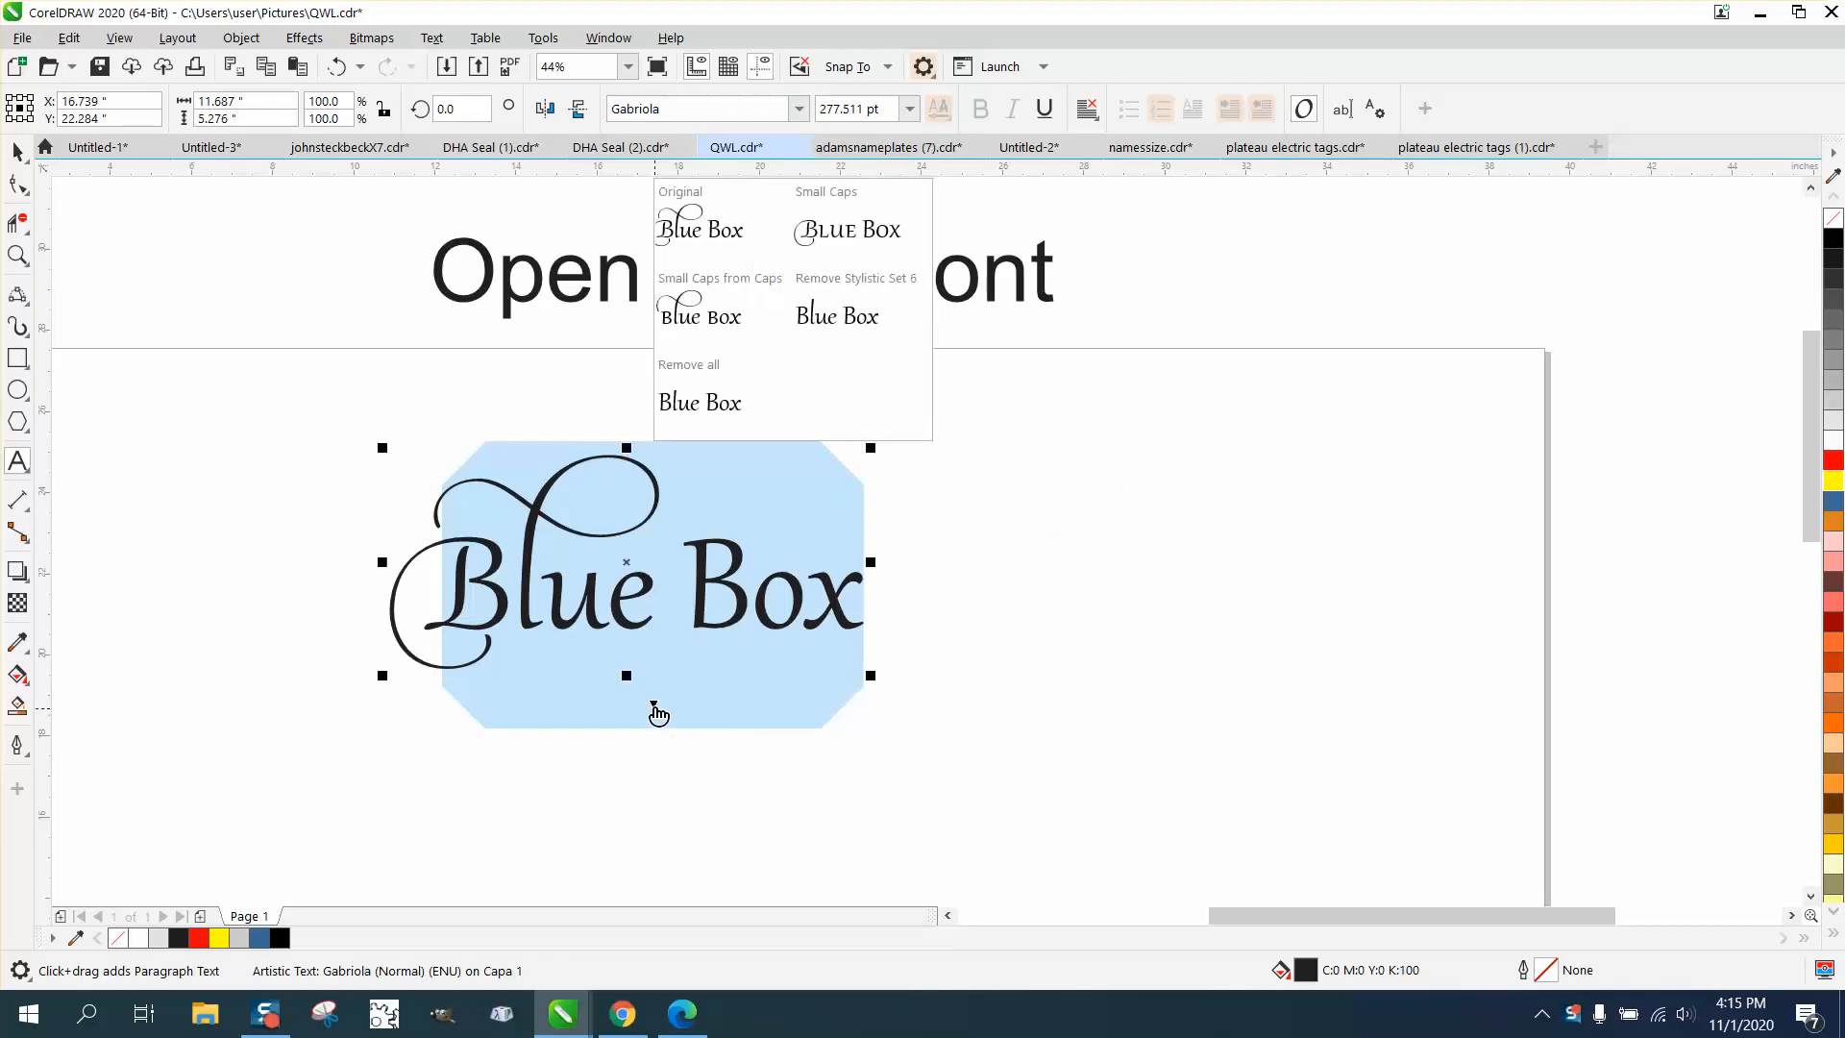
{"action": "left_click", "coordinate": [837, 316]}
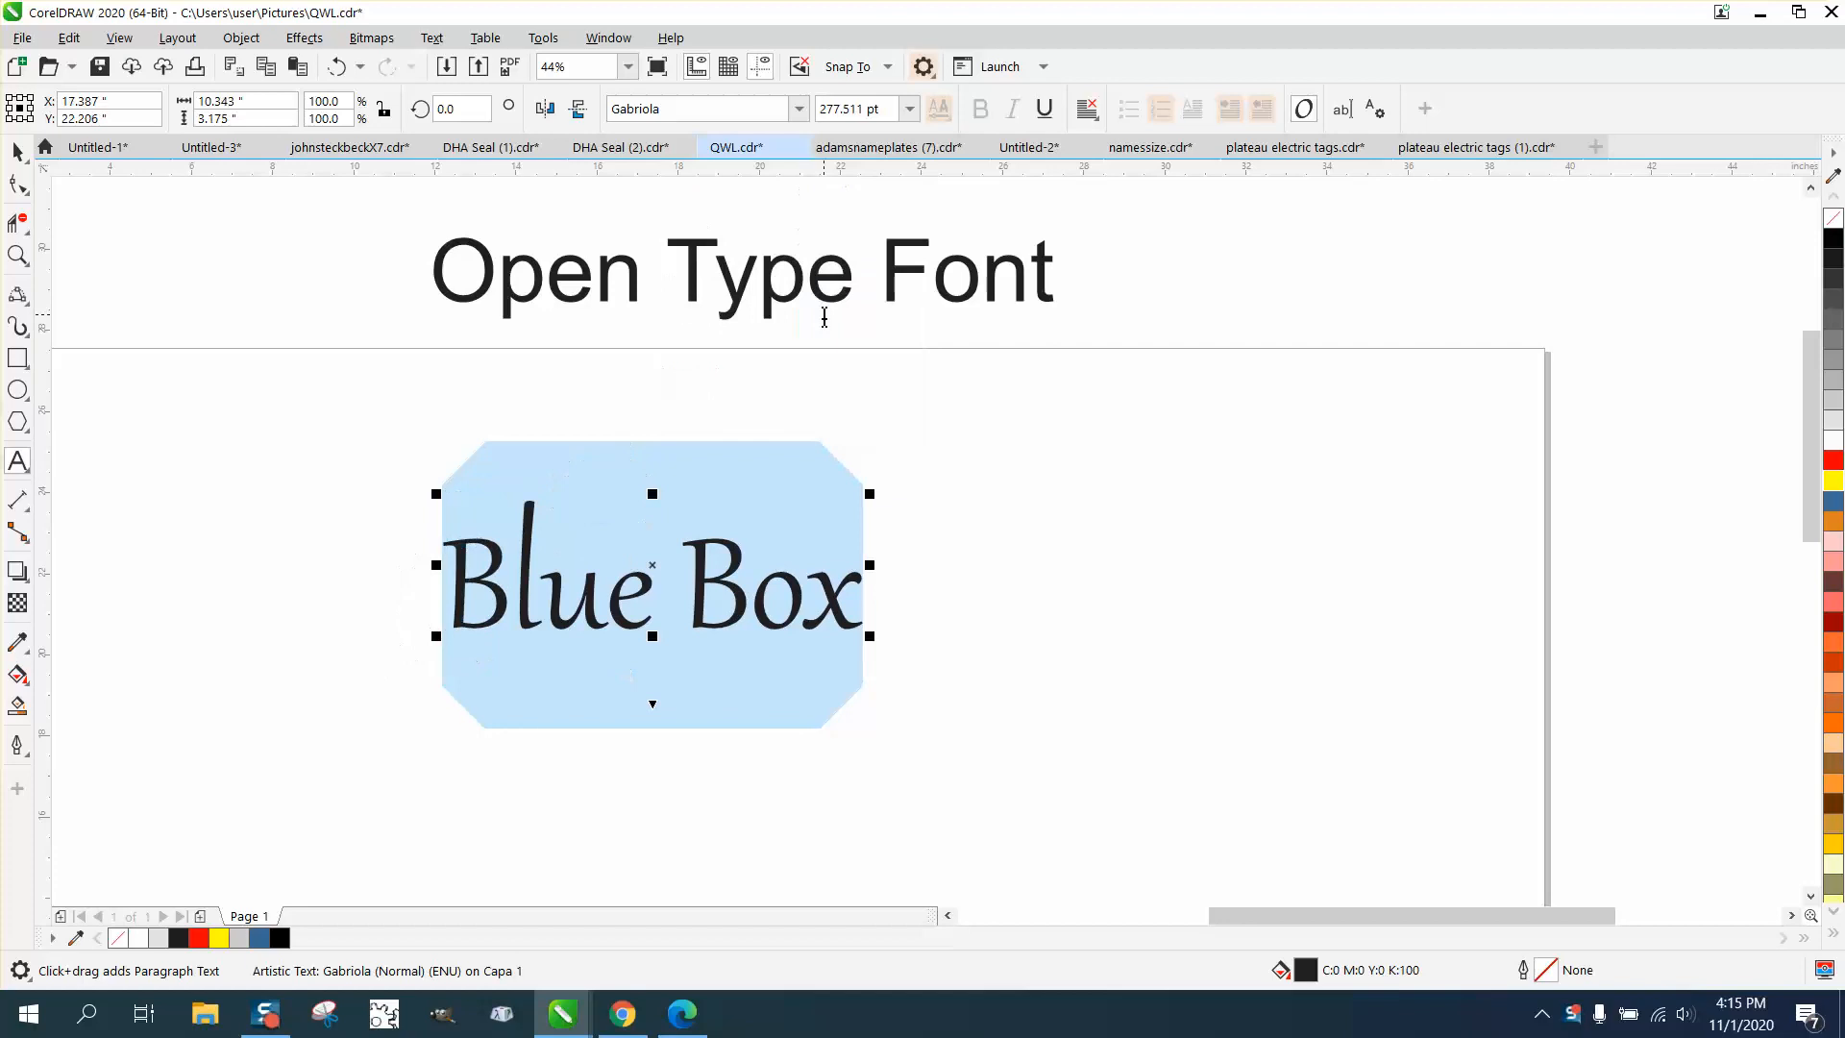
Give the B the Stylistic Set 7 swash and finish editing the text
{"action": "left_click", "coordinate": [653, 707]}
{"action": "left_click", "coordinate": [700, 403]}
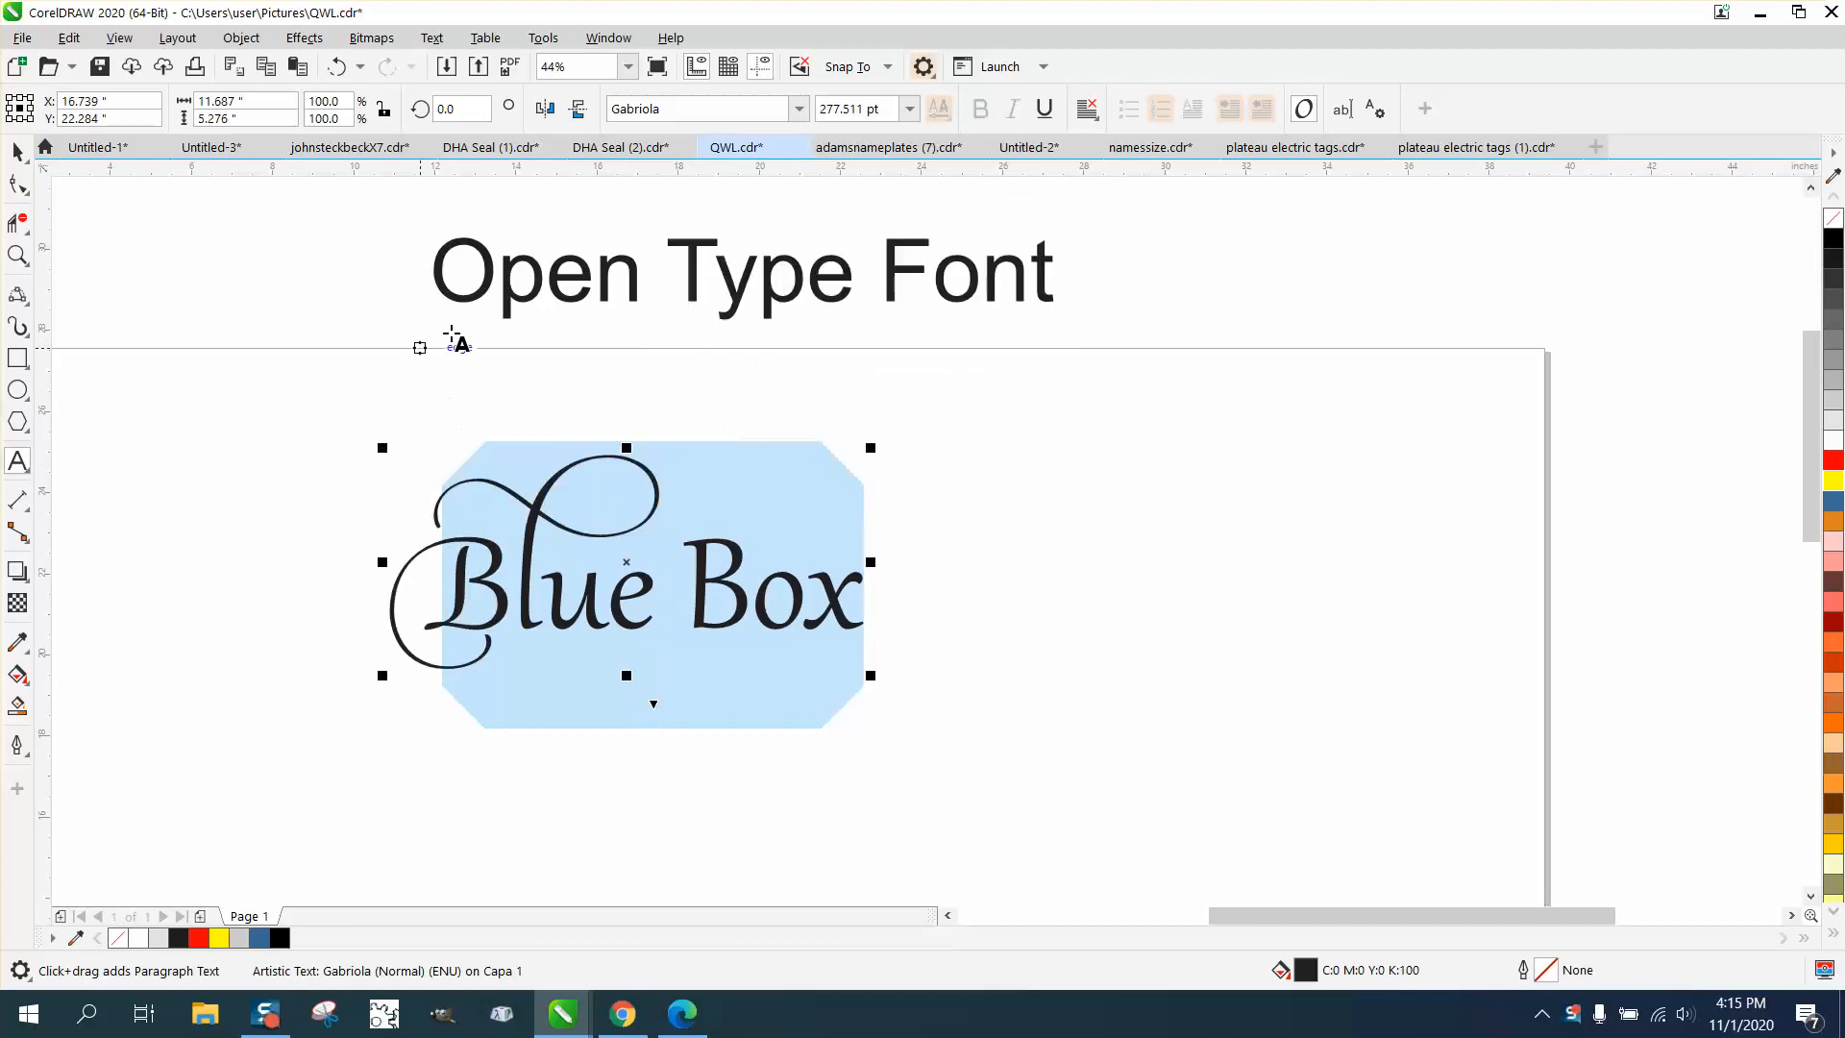
{"action": "left_click", "coordinate": [21, 155]}
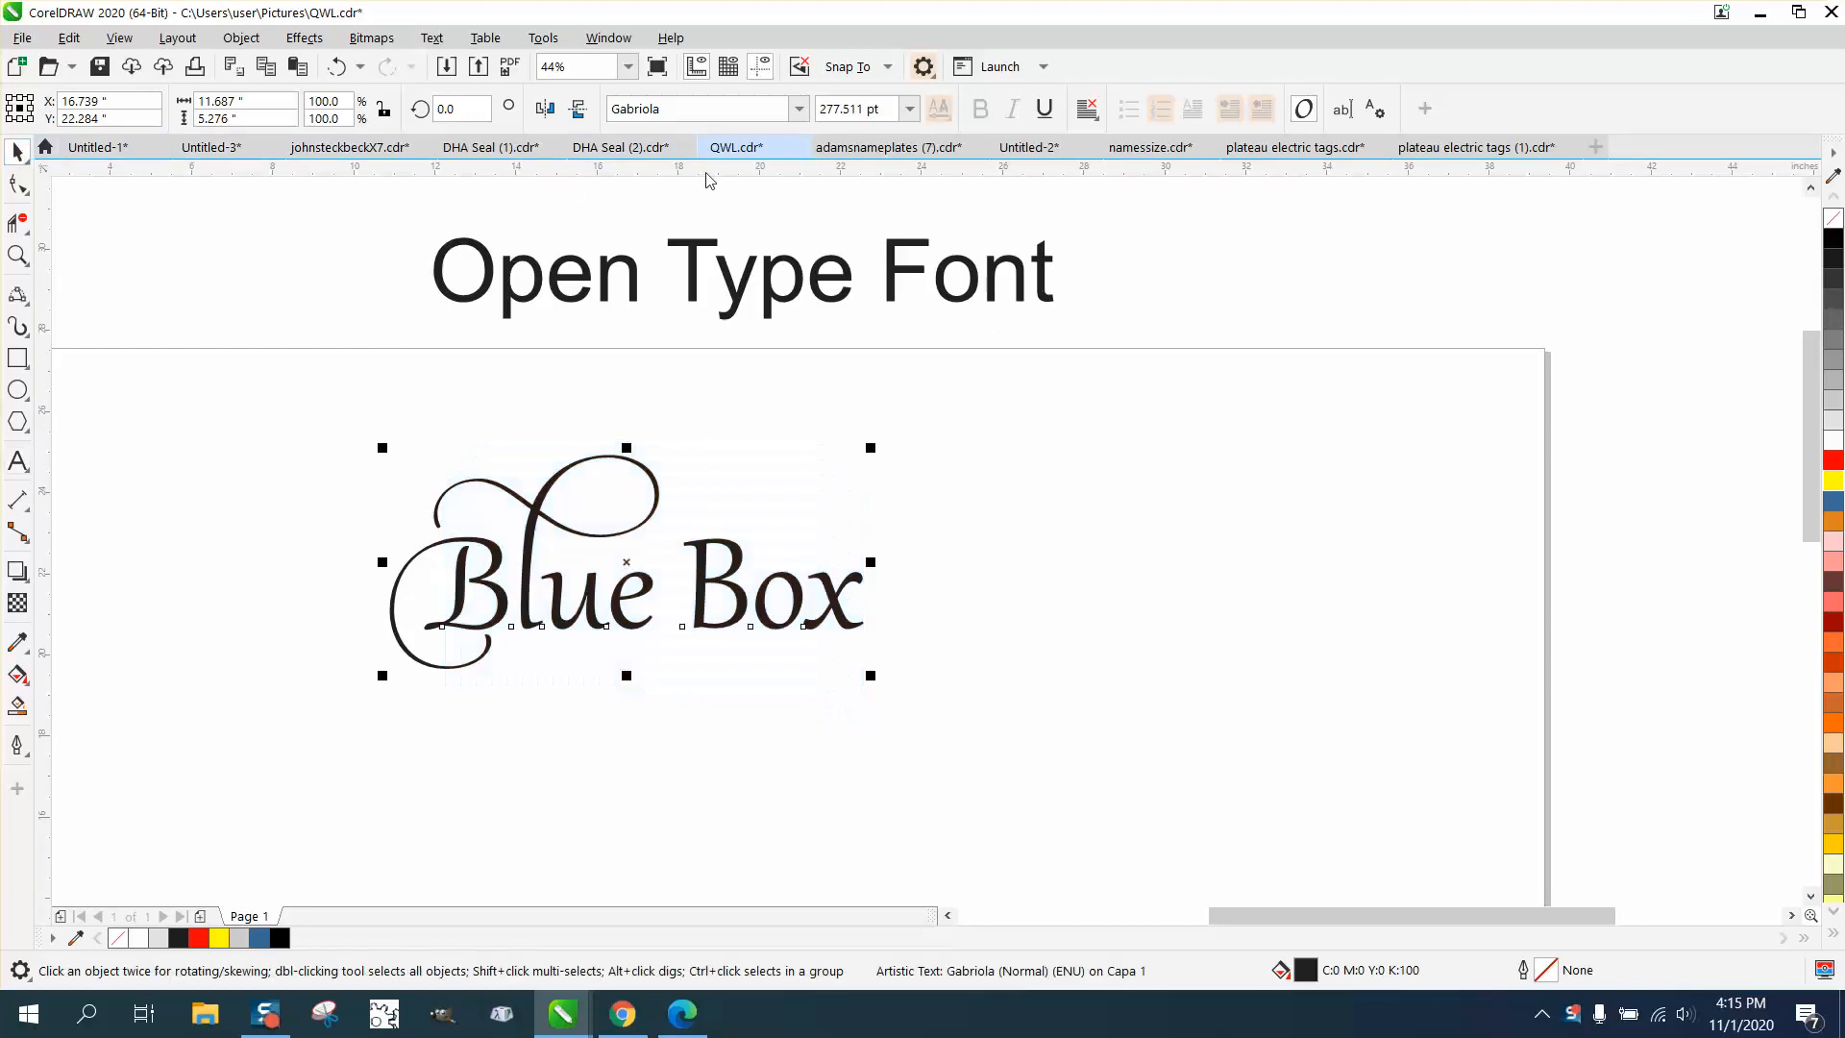
{"action": "left_click", "coordinate": [799, 109]}
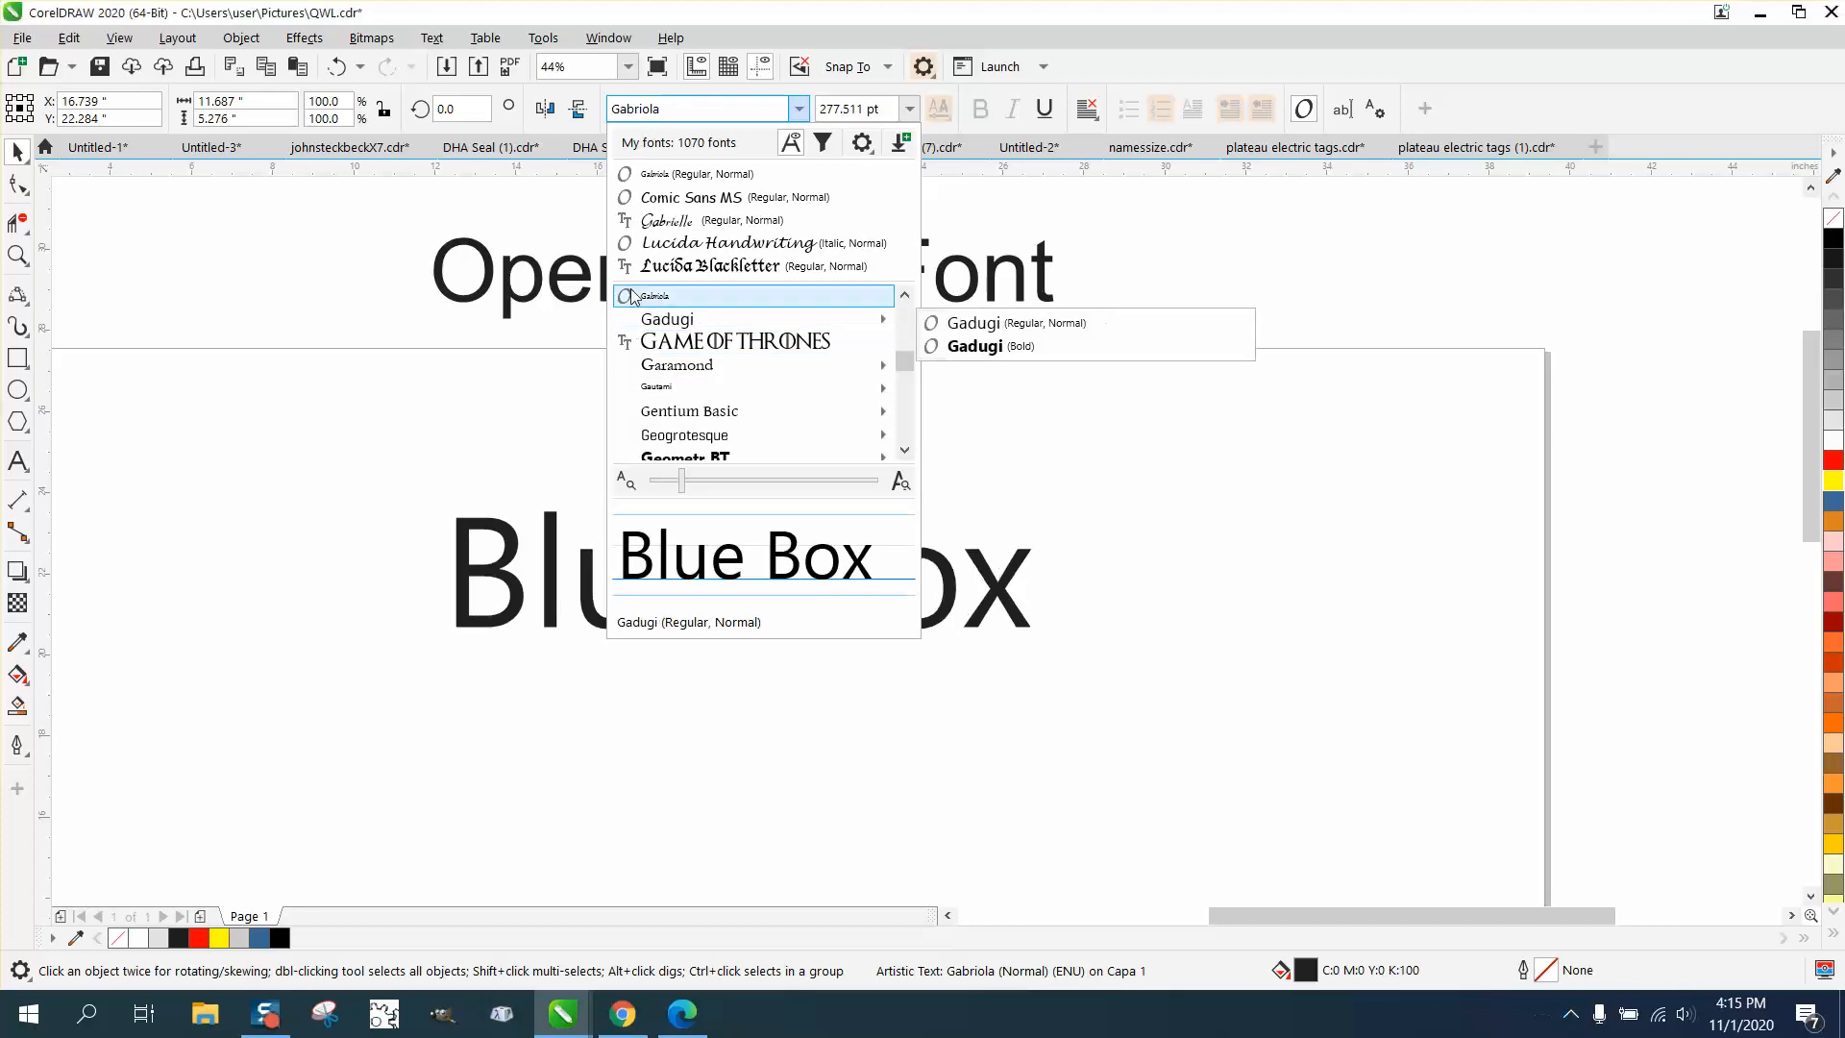
Set Blue Box in Lucida Handwriting and reselect its letters for editing
{"action": "left_click", "coordinate": [727, 242]}
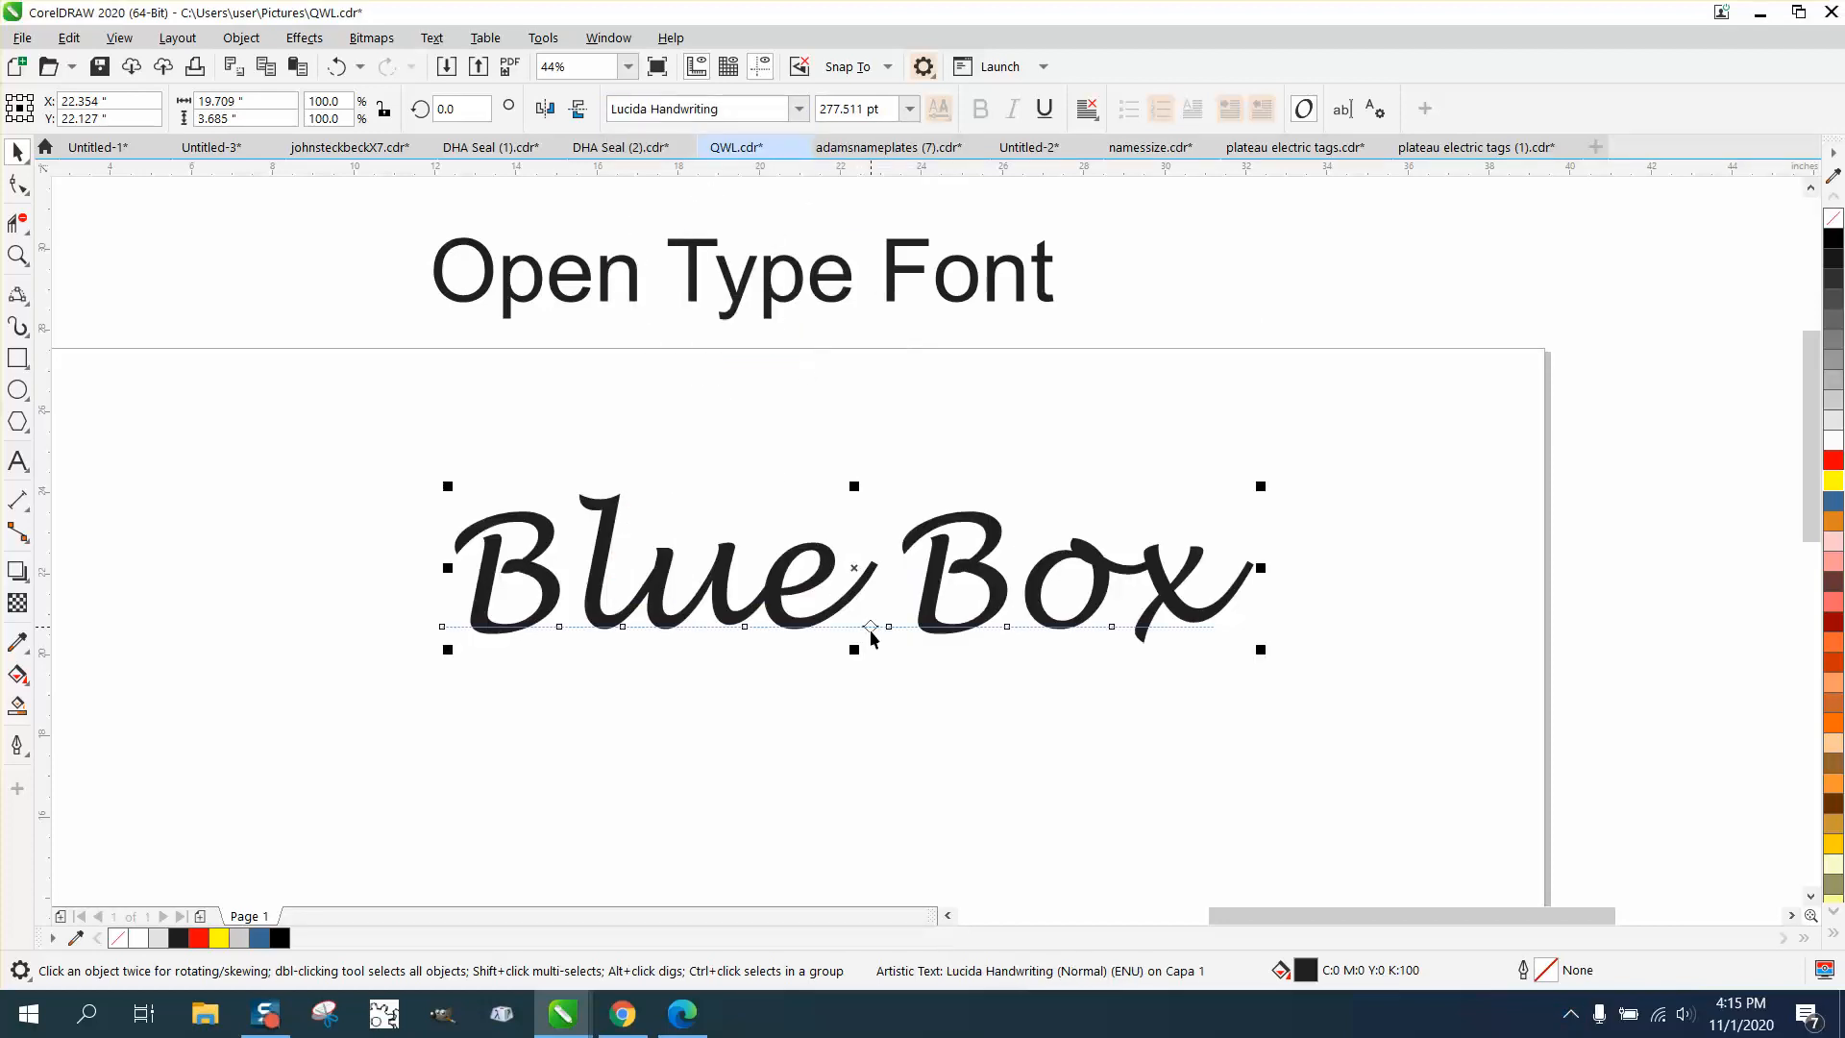
{"action": "left_click", "coordinate": [19, 462]}
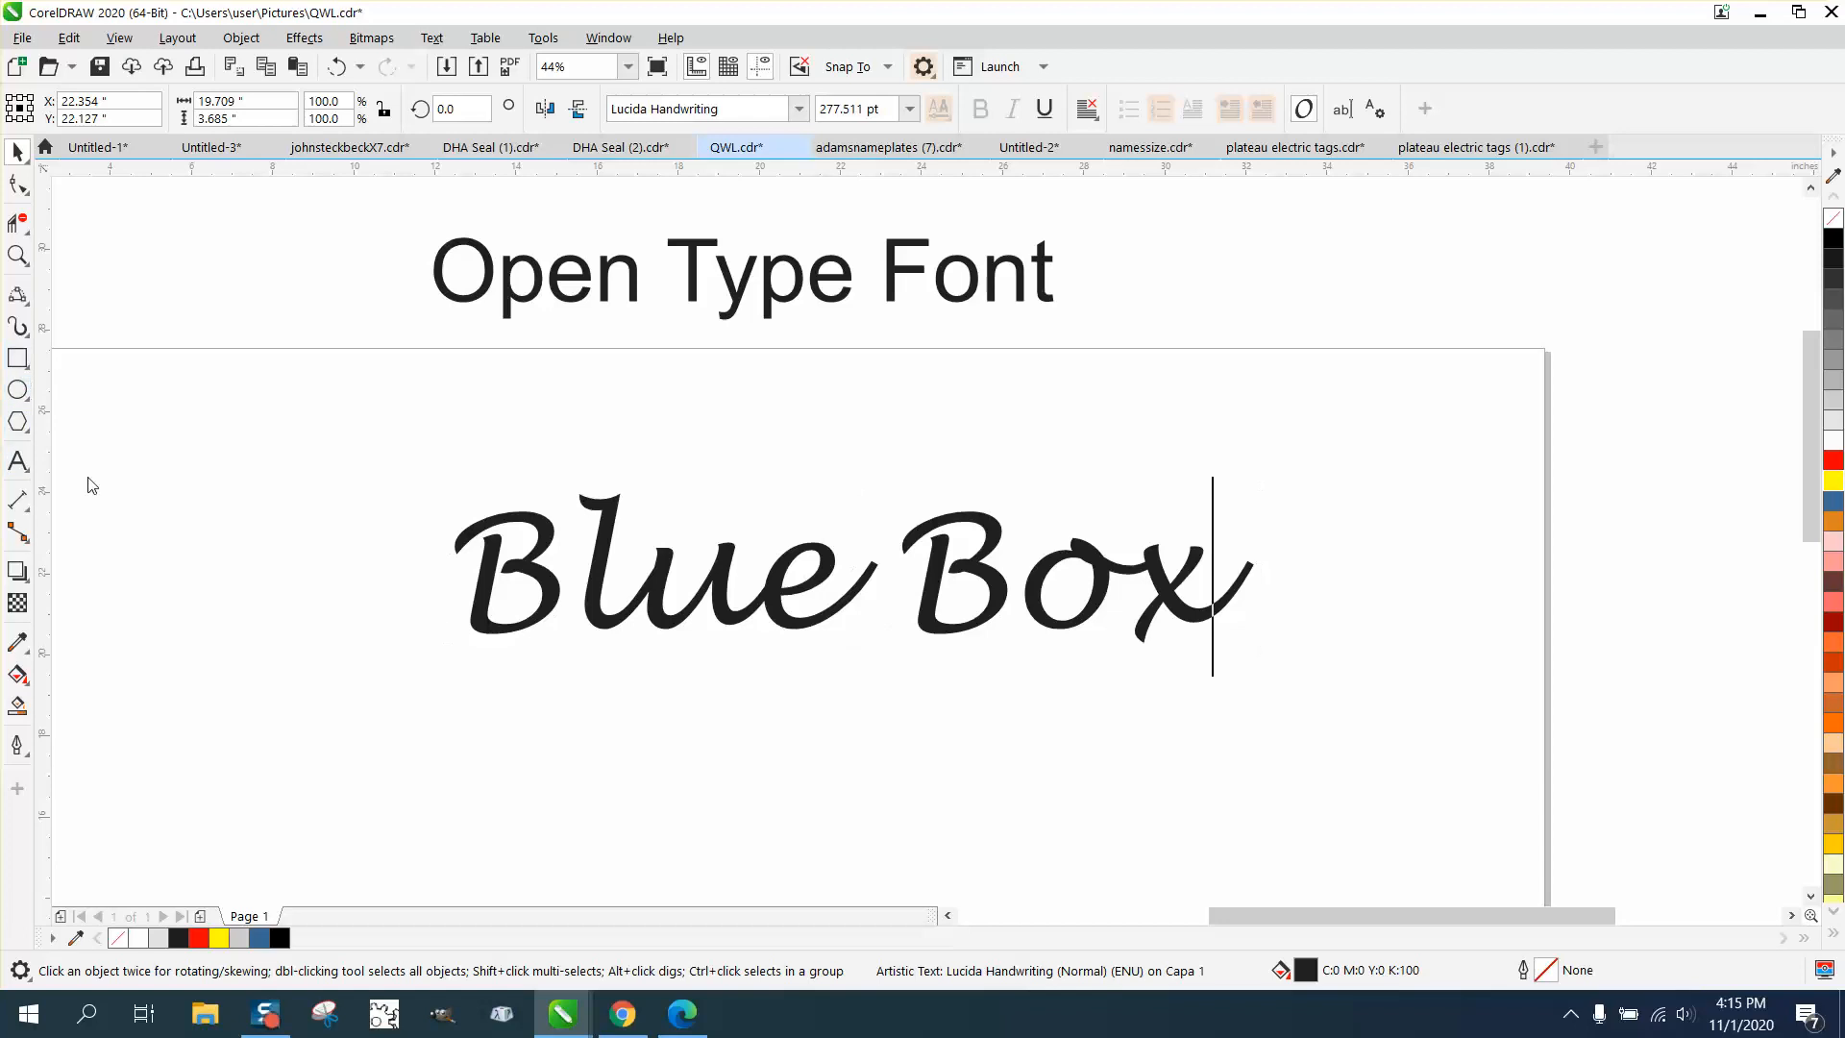
{"action": "left_click_drag", "start_coordinate": [1218, 562], "coordinate": [472, 534]}
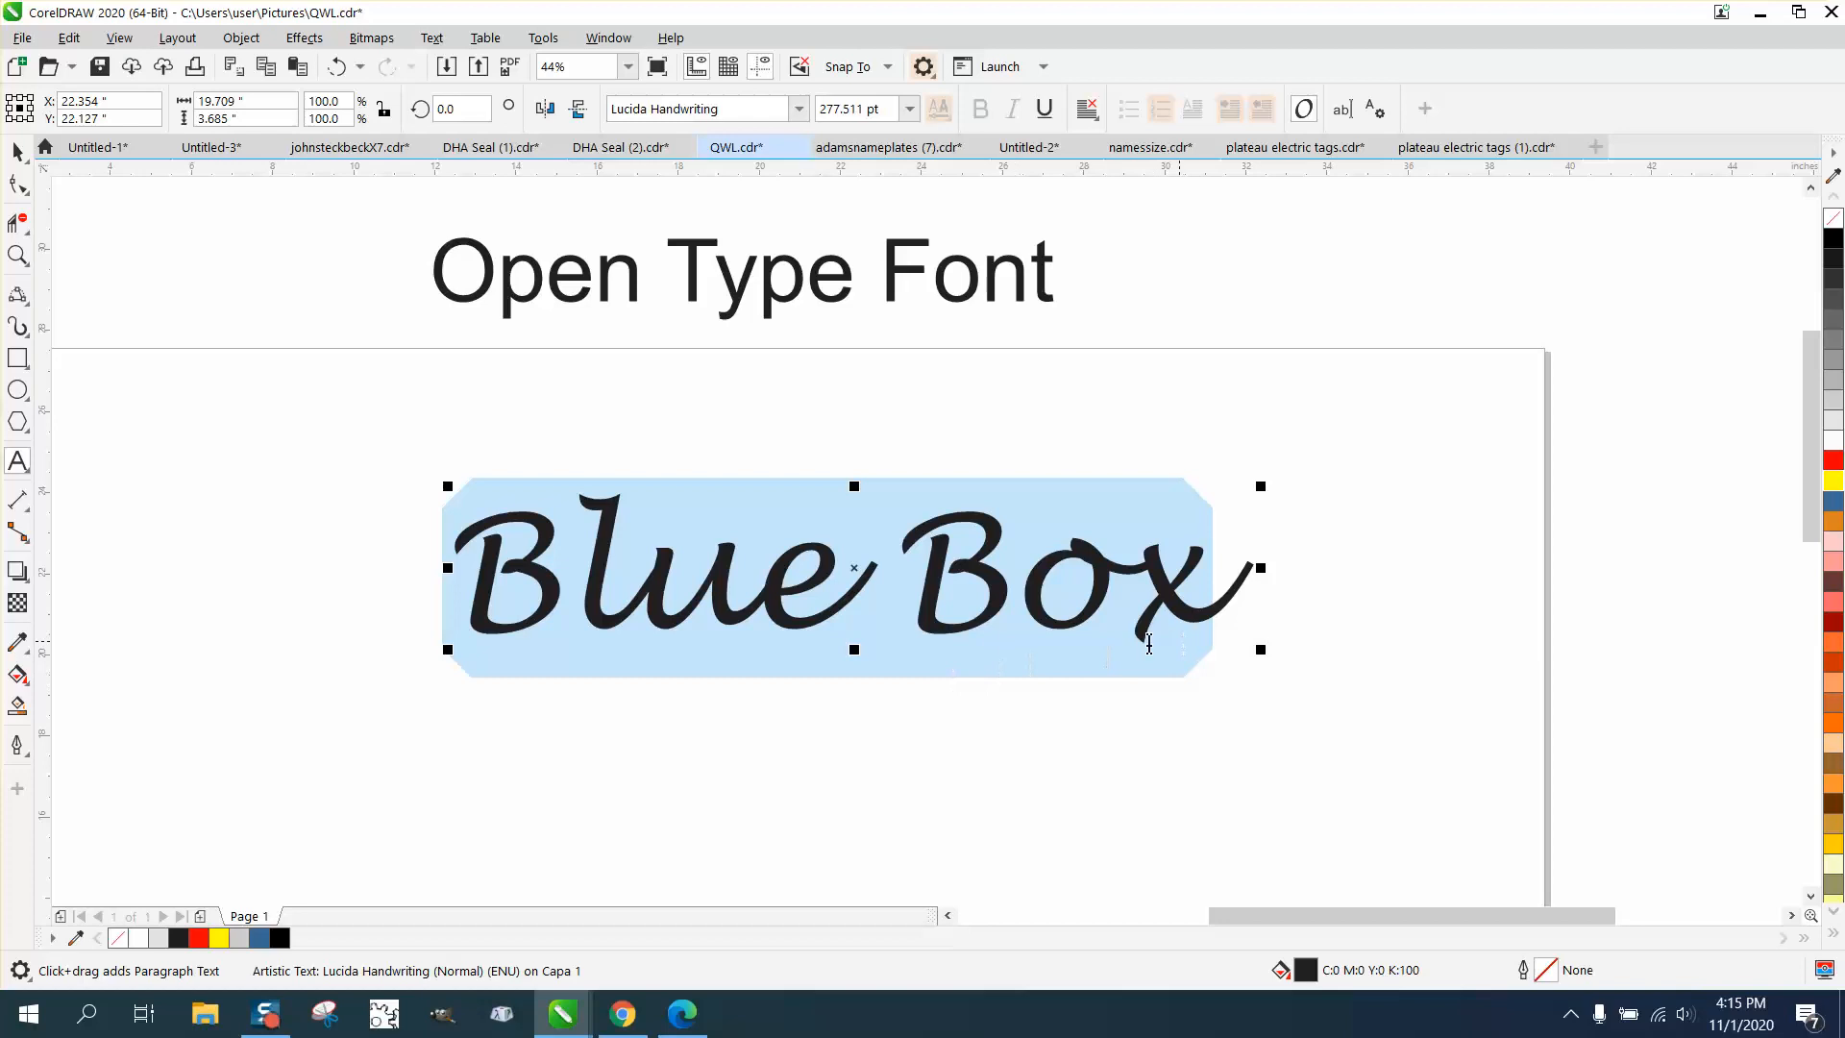
Reselect all the letters of Blue Box ready for another font change
{"action": "left_click", "coordinate": [866, 661]}
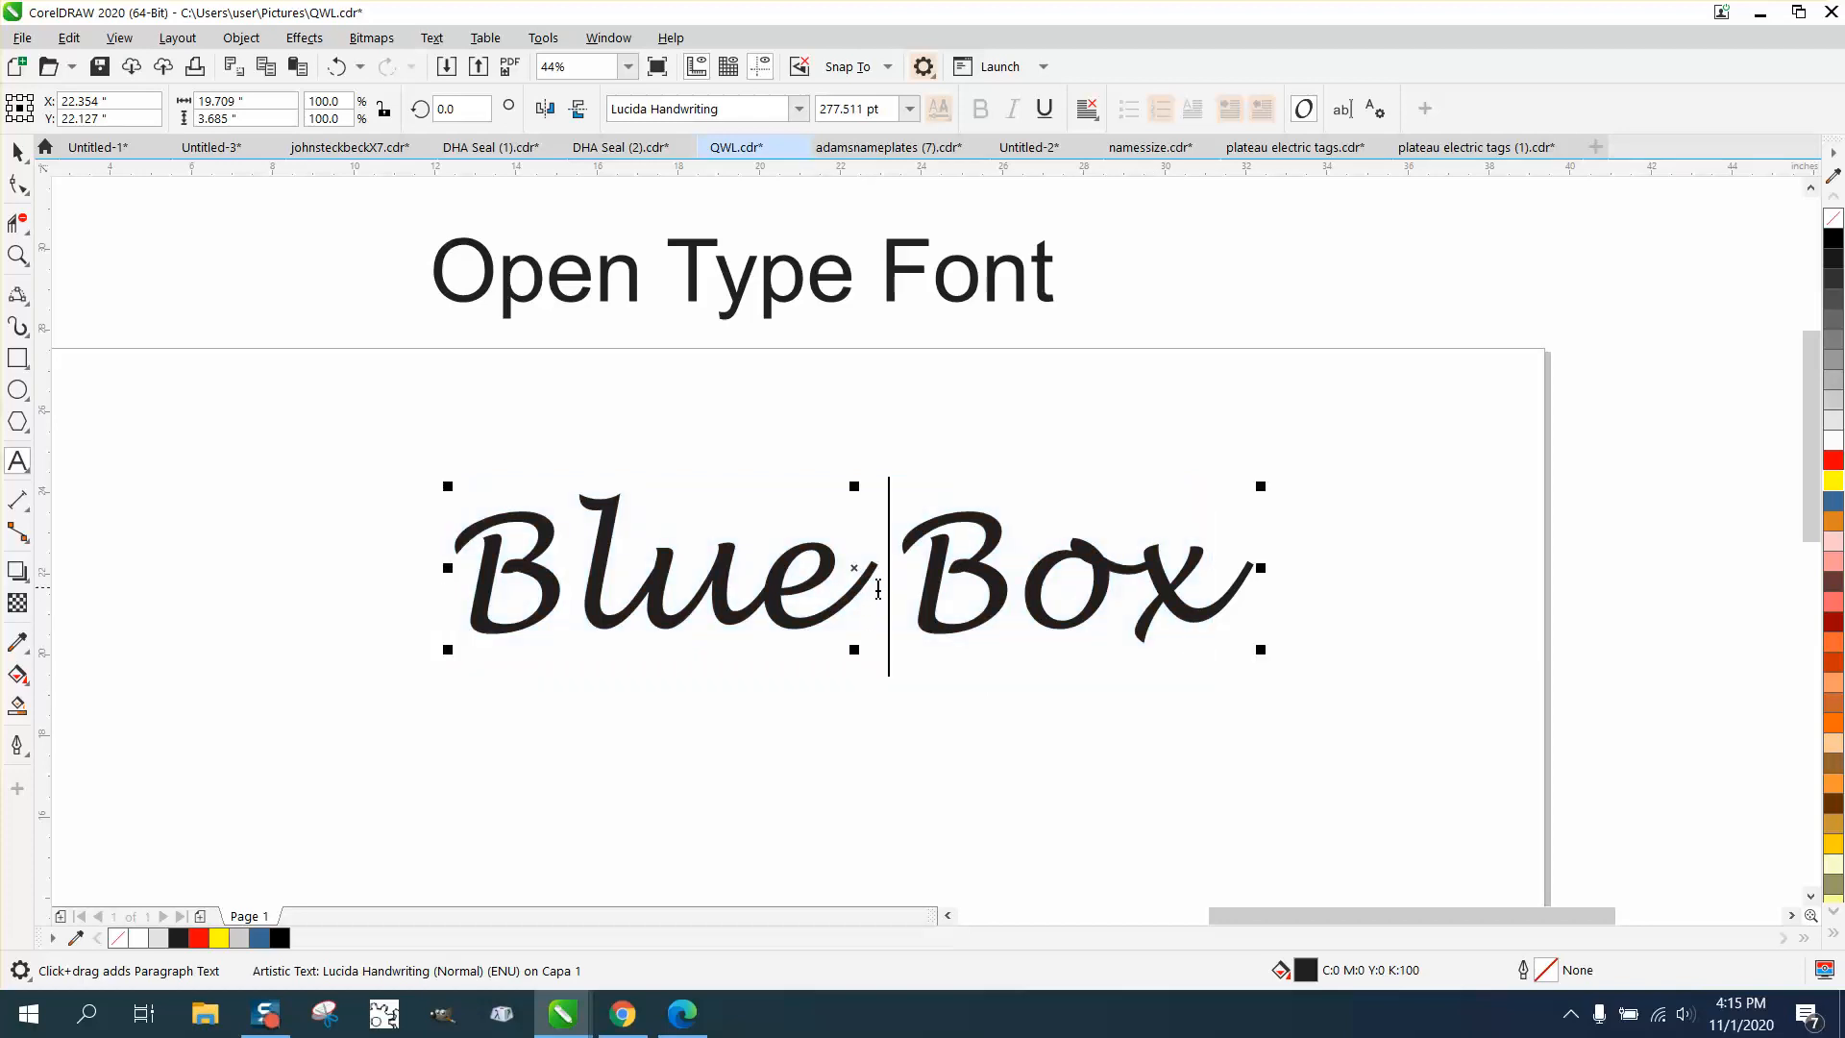
{"action": "left_click_drag", "start_coordinate": [1223, 589], "coordinate": [477, 573]}
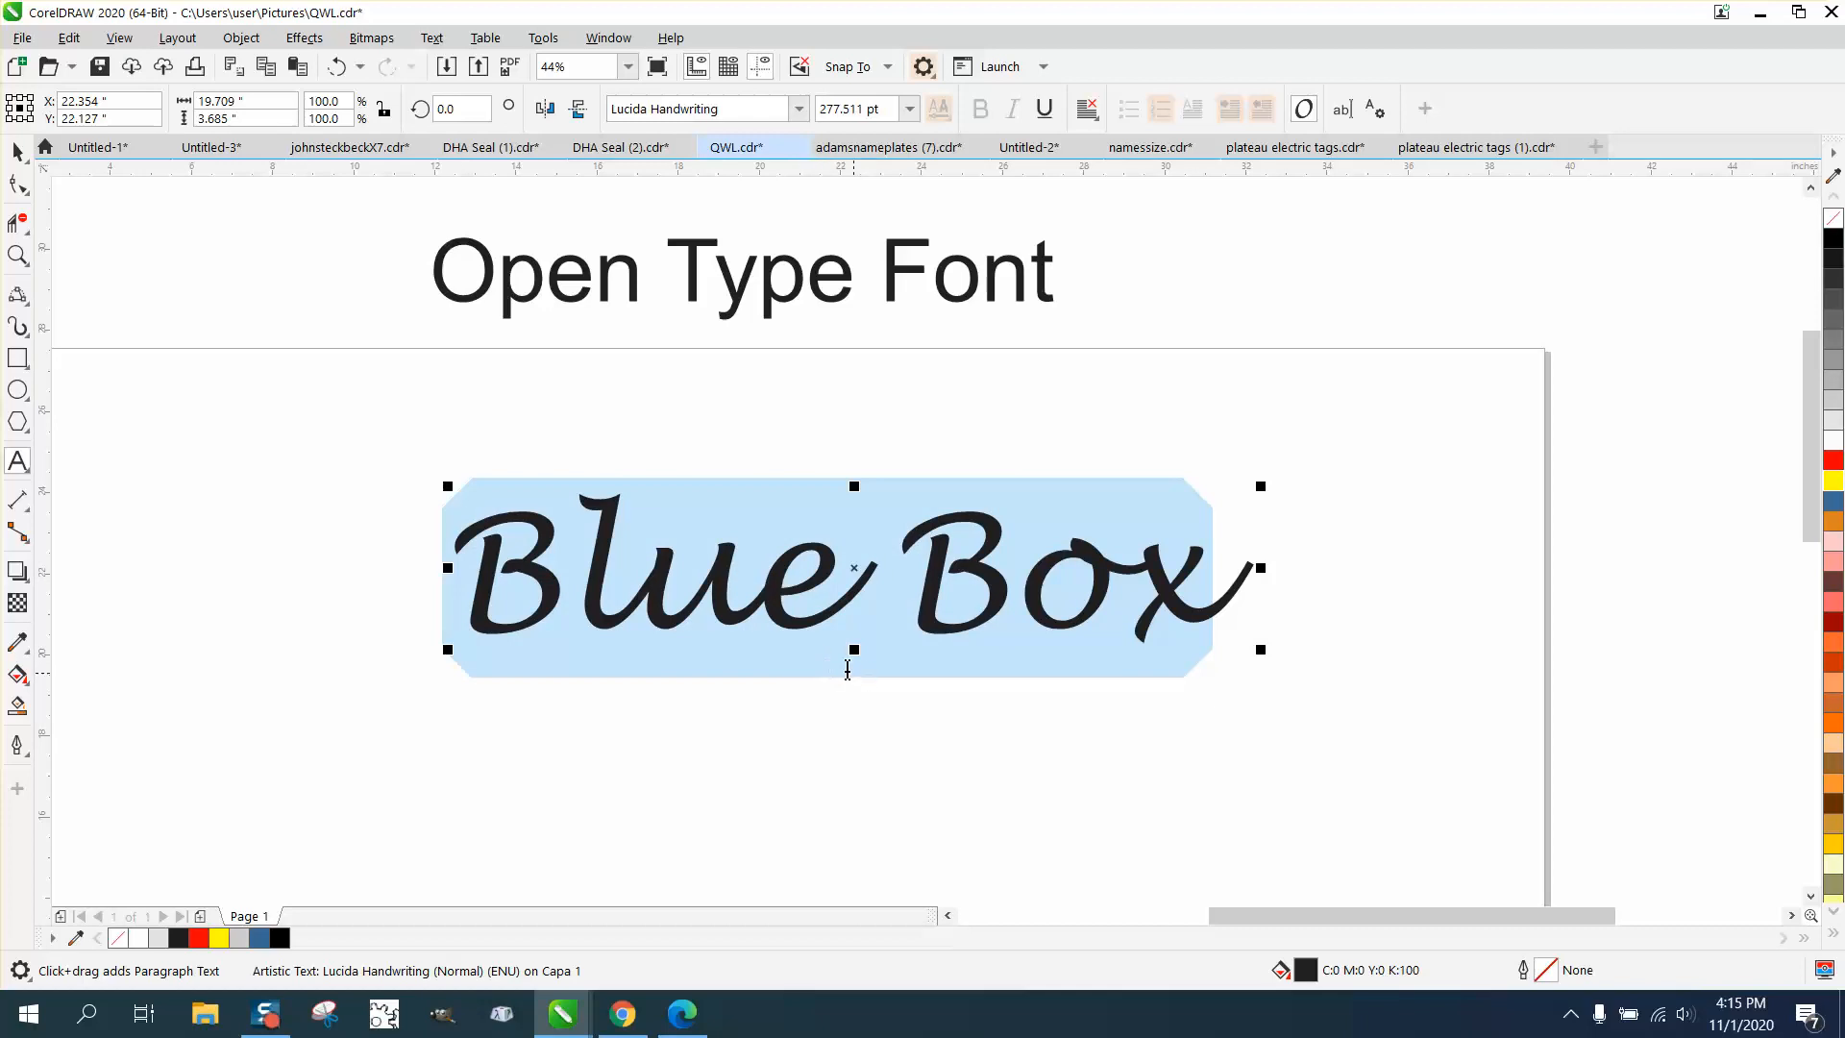
{"action": "left_click", "coordinate": [797, 109]}
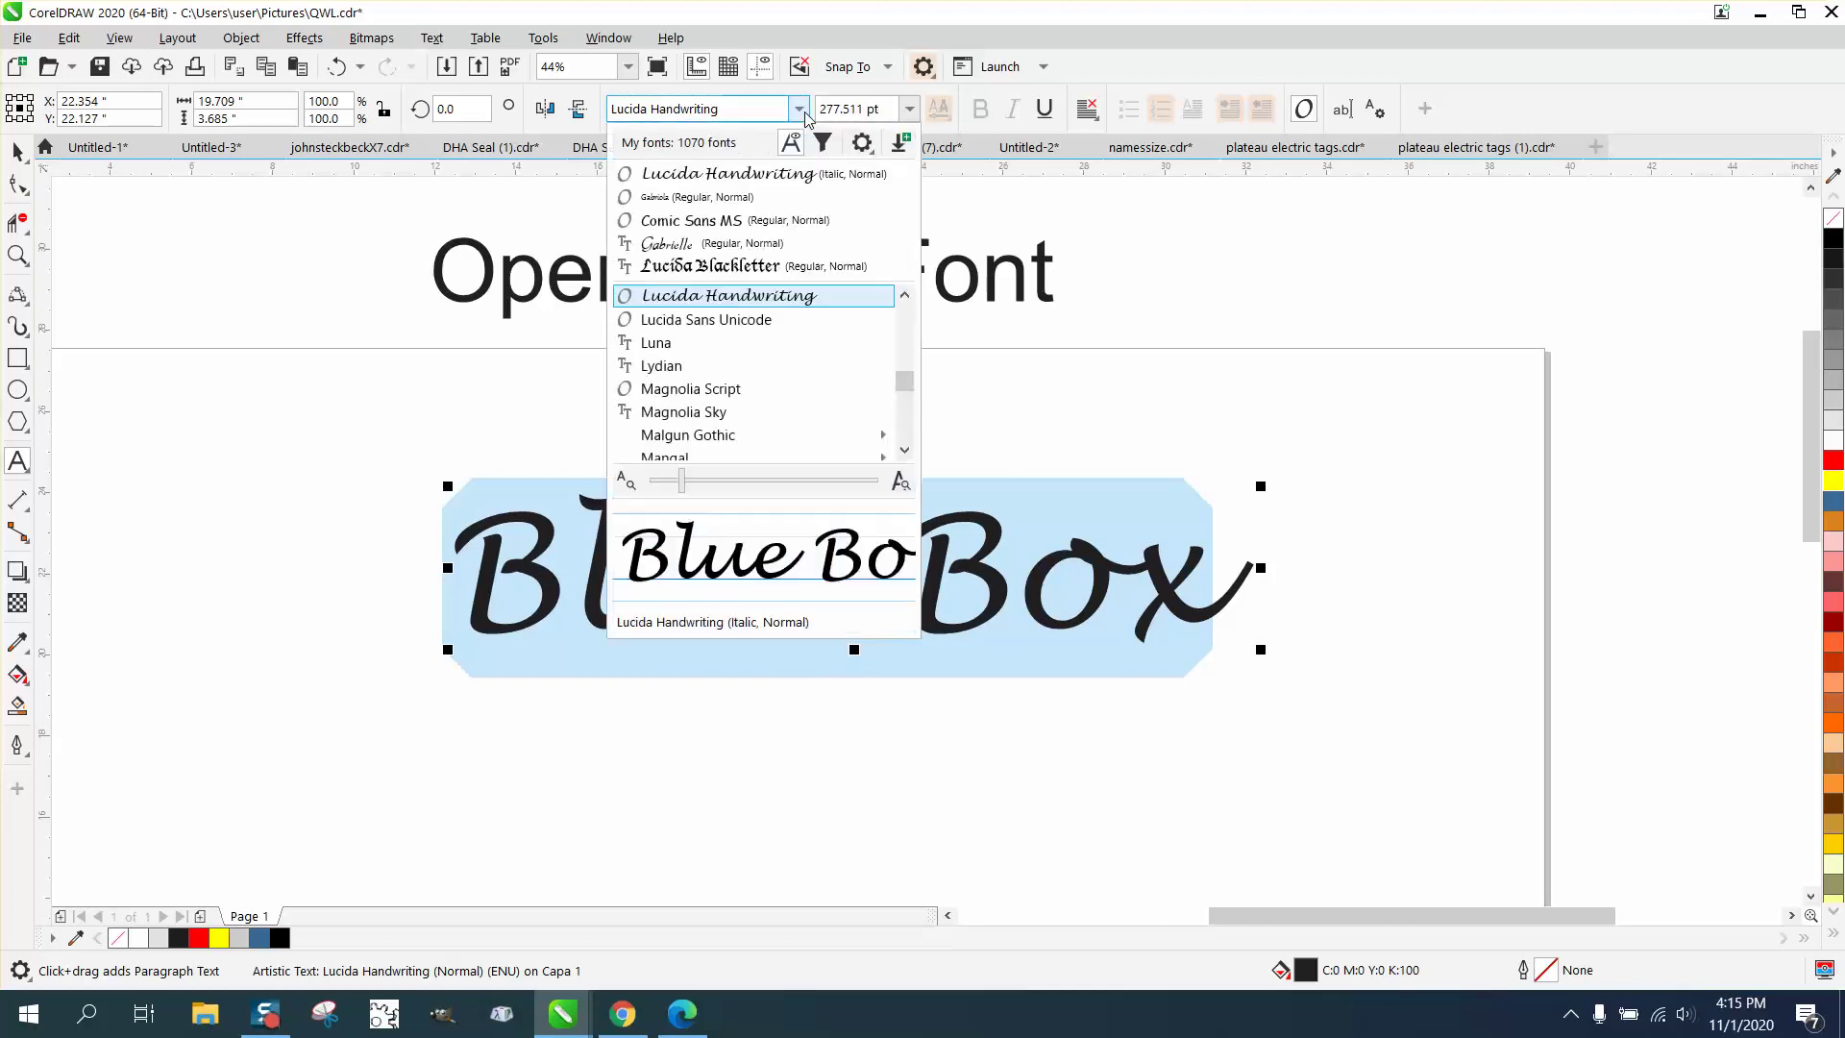
Set Blue Box back in Gabriola and move it up and right under the heading
{"action": "left_click", "coordinate": [693, 196]}
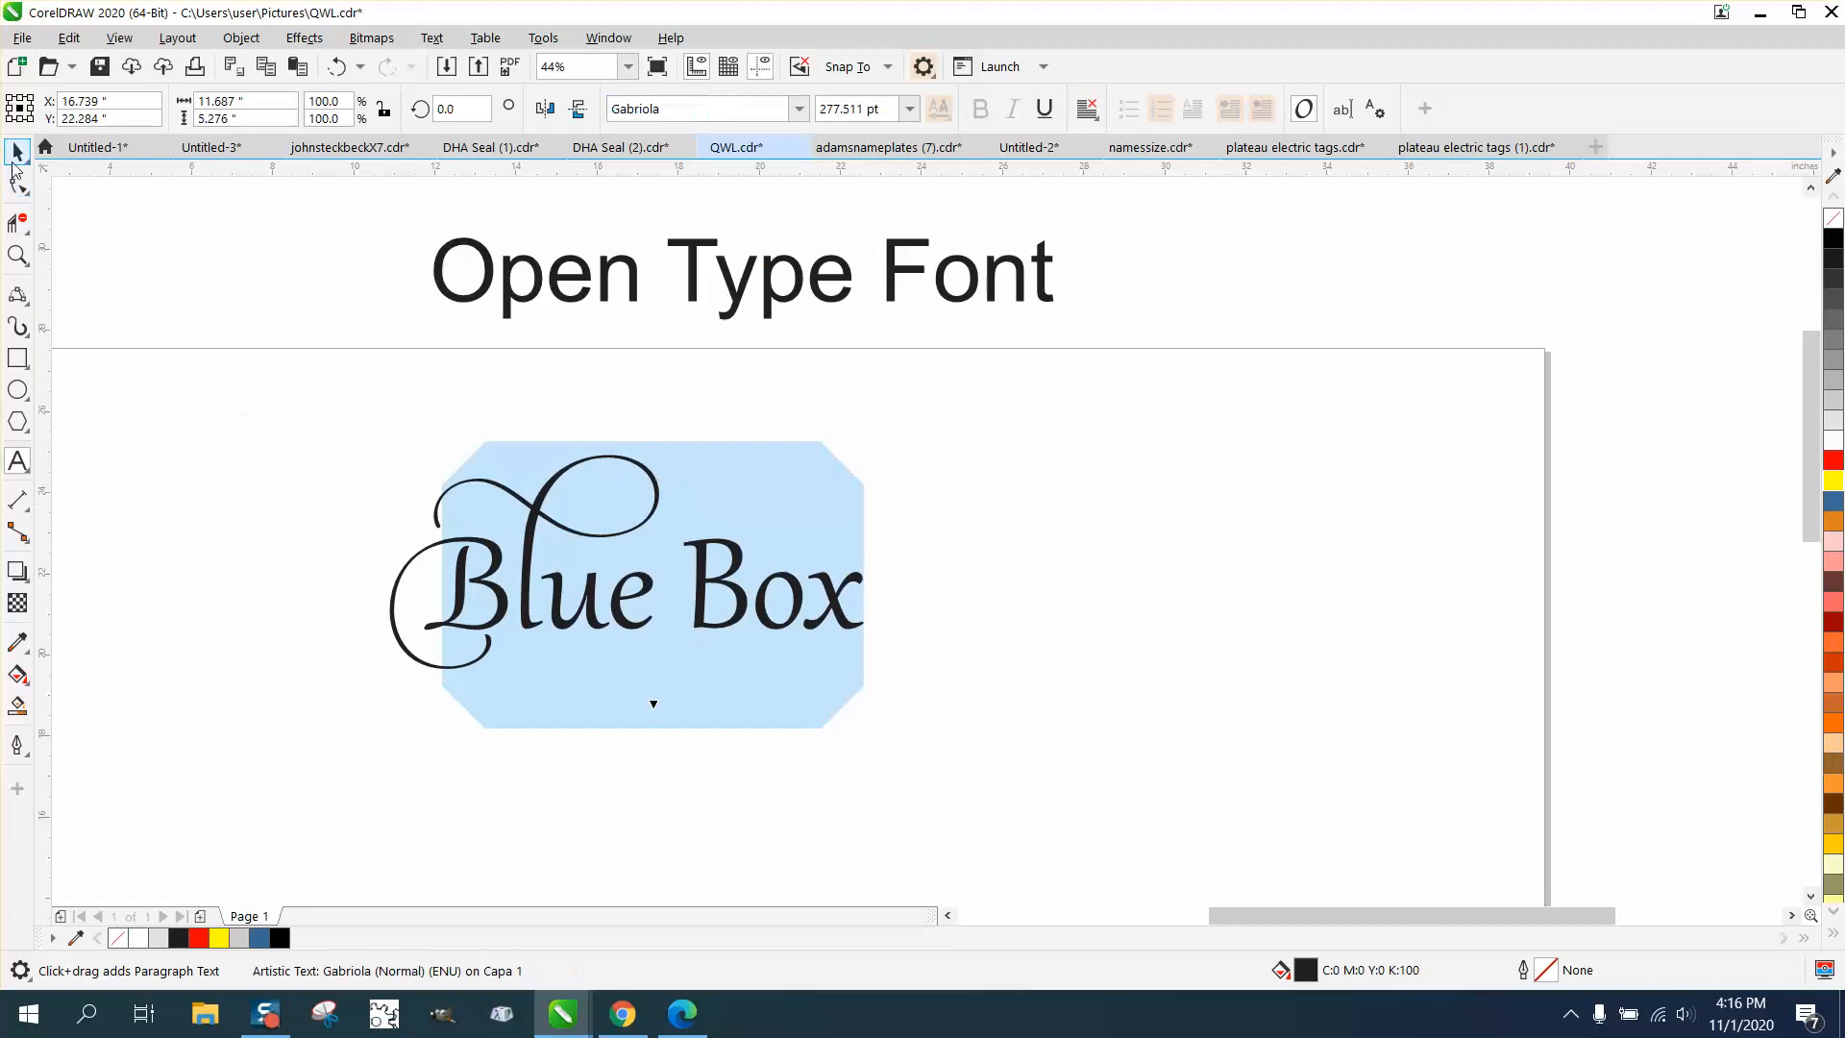
{"action": "left_click", "coordinate": [17, 154]}
{"action": "left_click", "coordinate": [845, 444]}
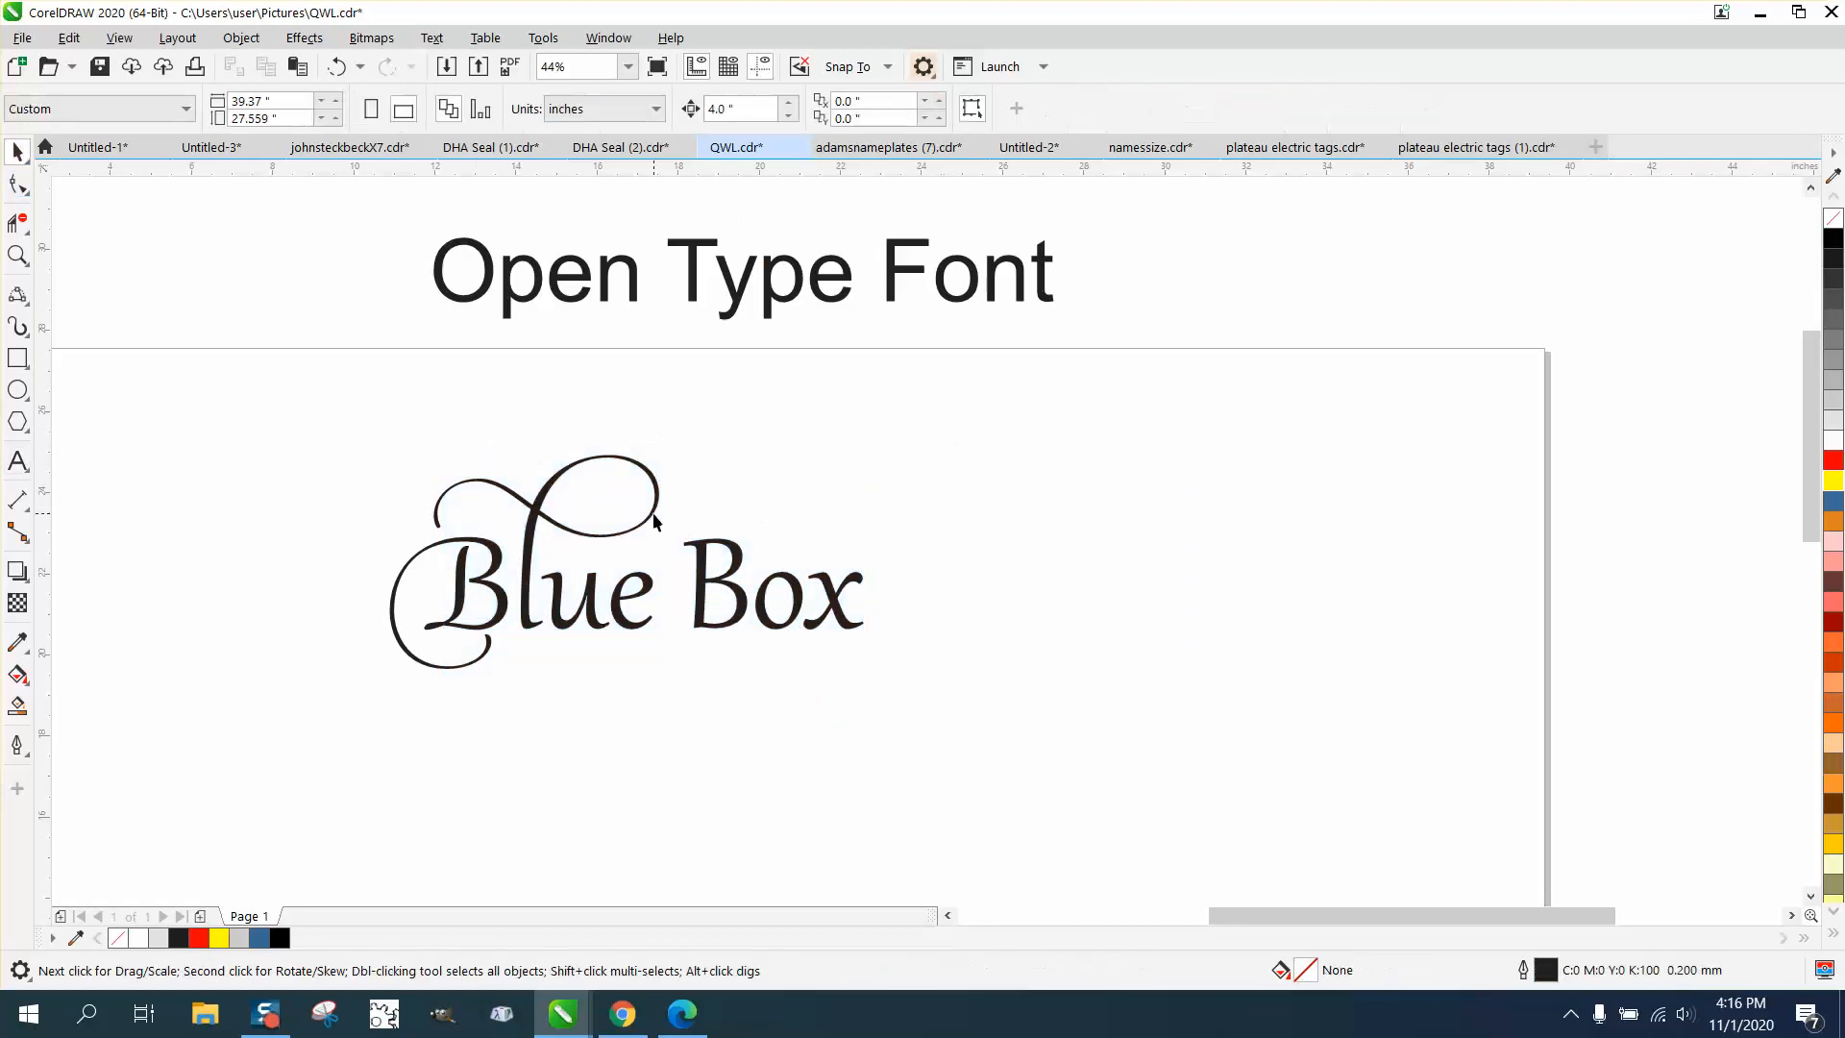
{"action": "left_click_drag", "start_coordinate": [656, 522], "coordinate": [808, 447]}
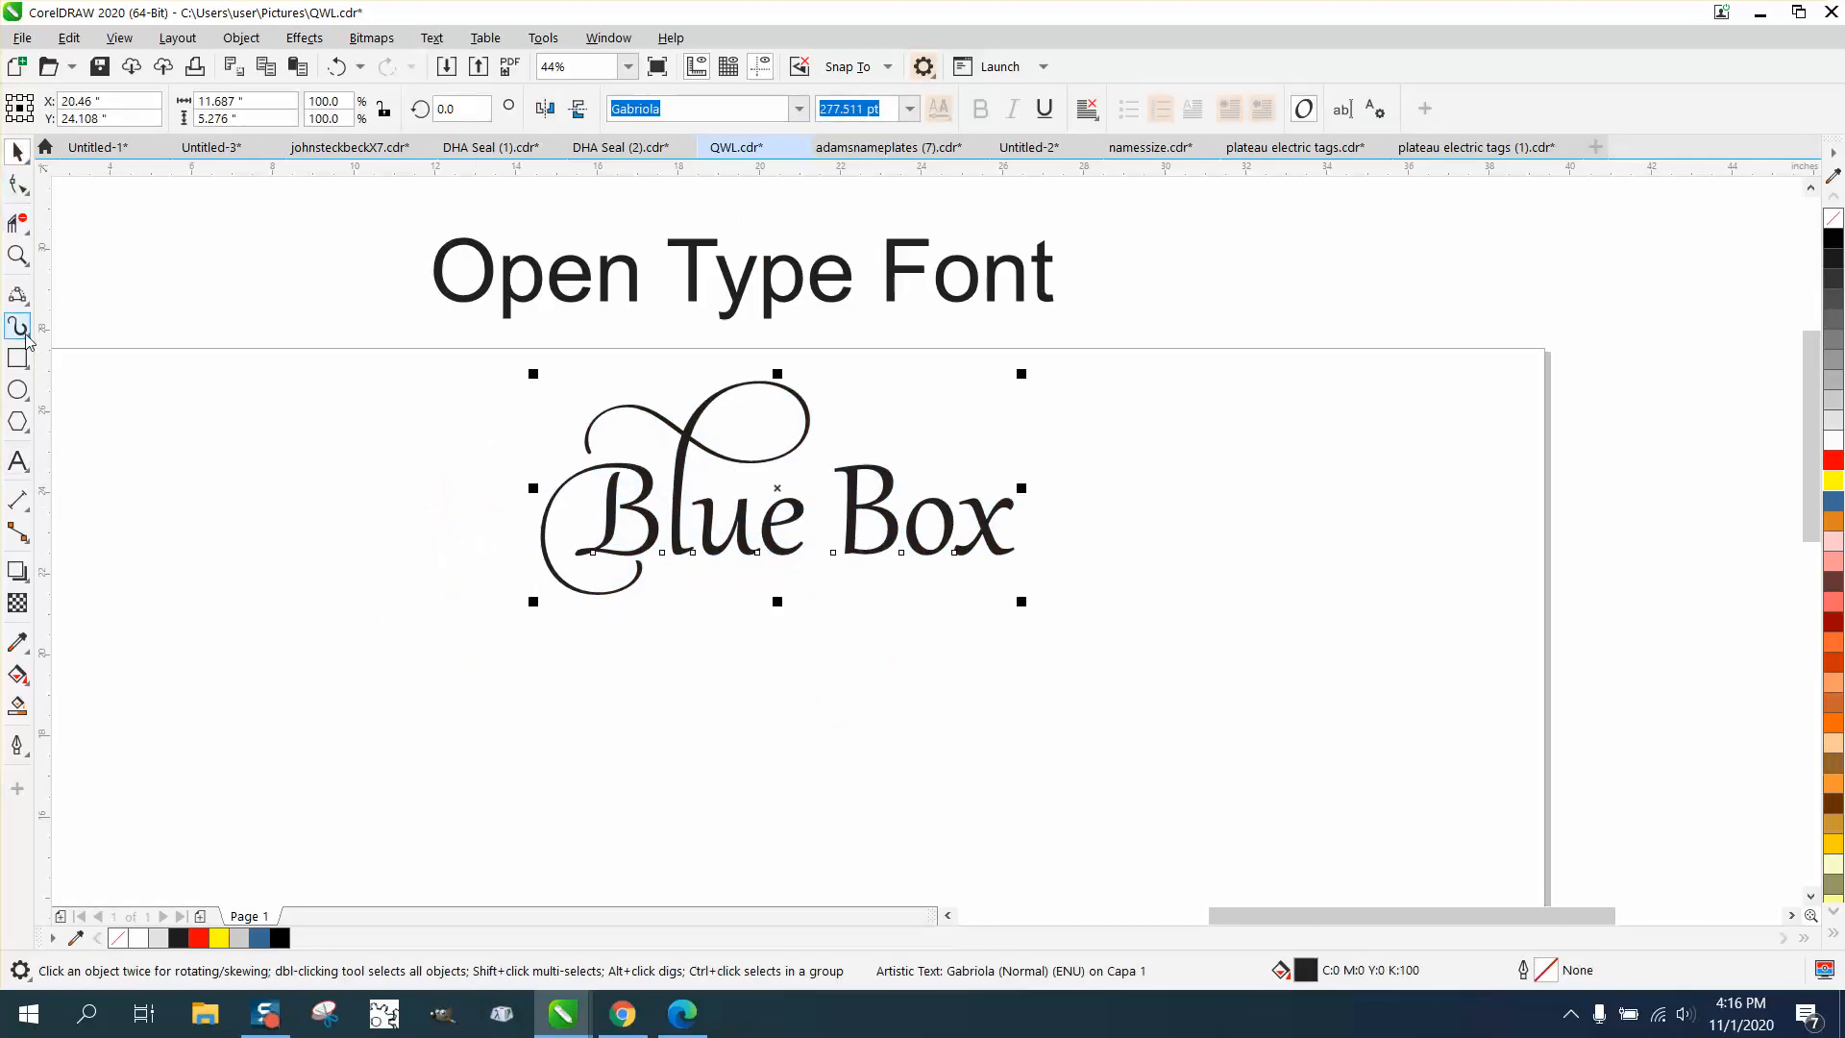
Select all of Blue Box and apply the Small Caps OpenType variant
{"action": "left_click", "coordinate": [19, 463]}
{"action": "left_click", "coordinate": [1015, 504]}
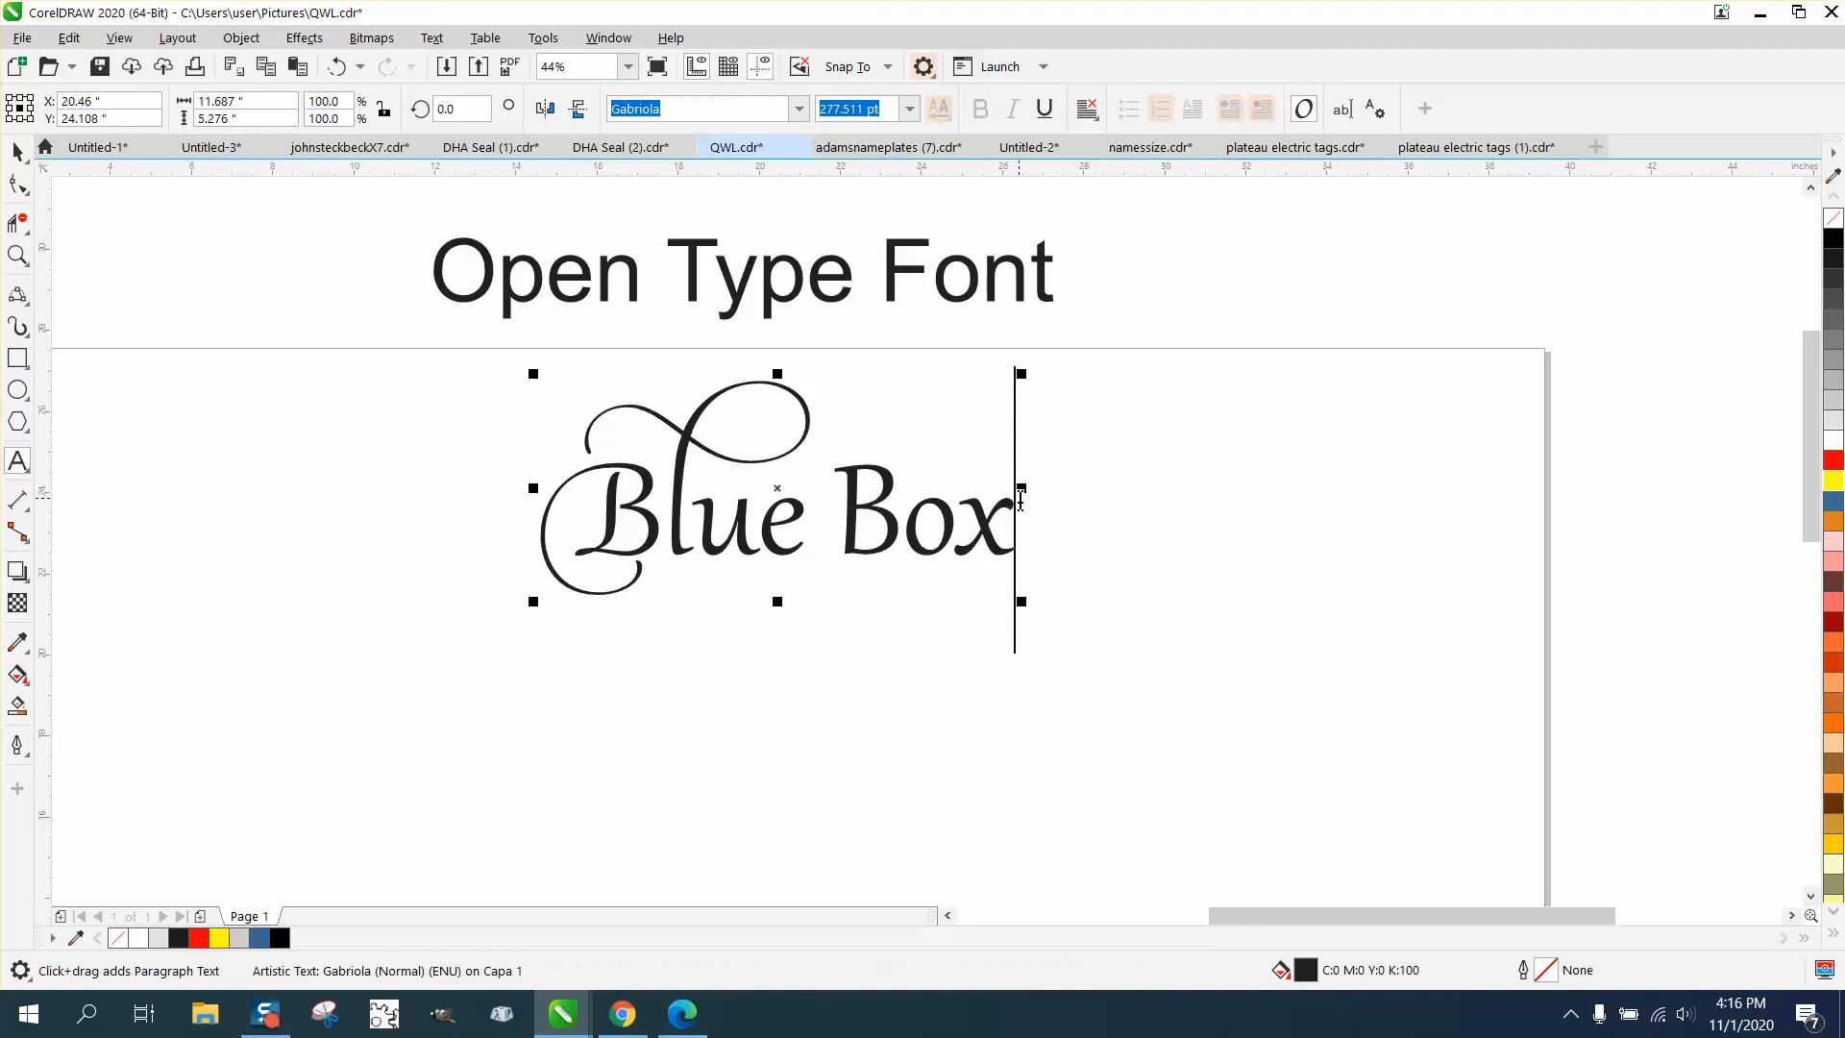
{"action": "left_click_drag", "start_coordinate": [1019, 502], "coordinate": [499, 496]}
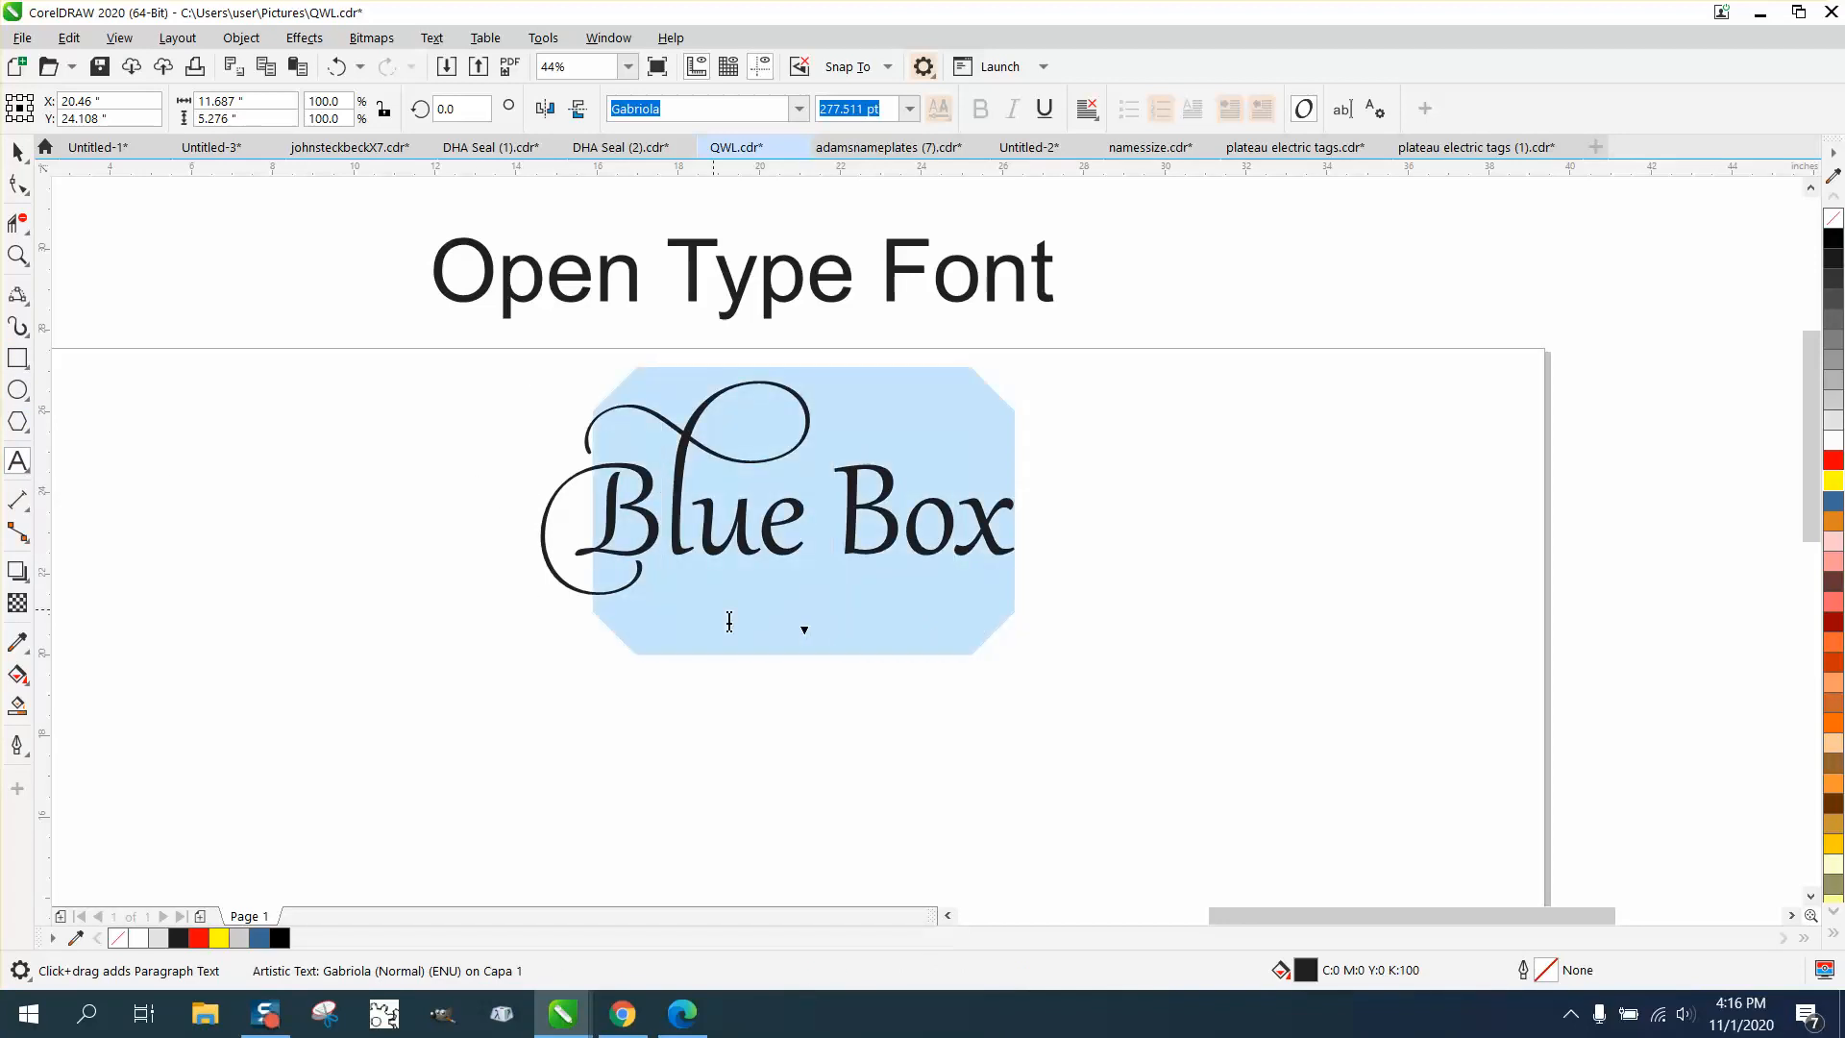
{"action": "left_click", "coordinate": [805, 637]}
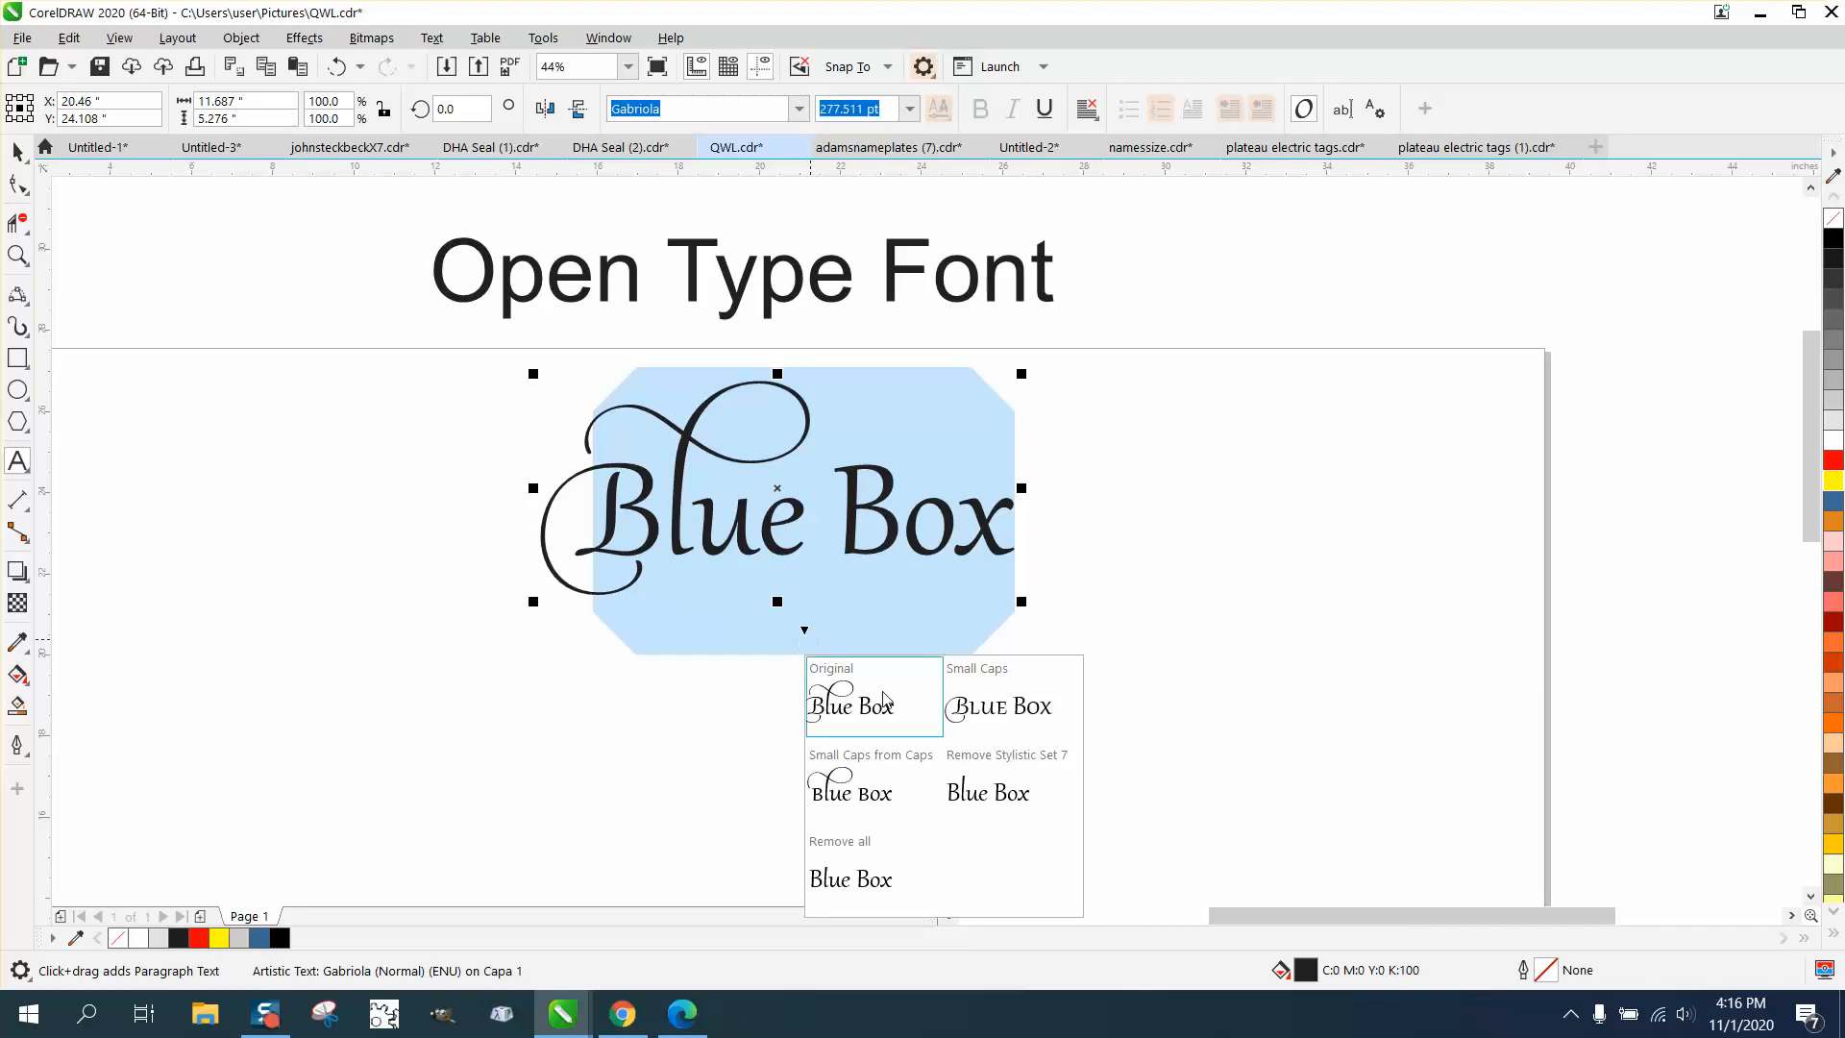
{"action": "left_click", "coordinate": [975, 709]}
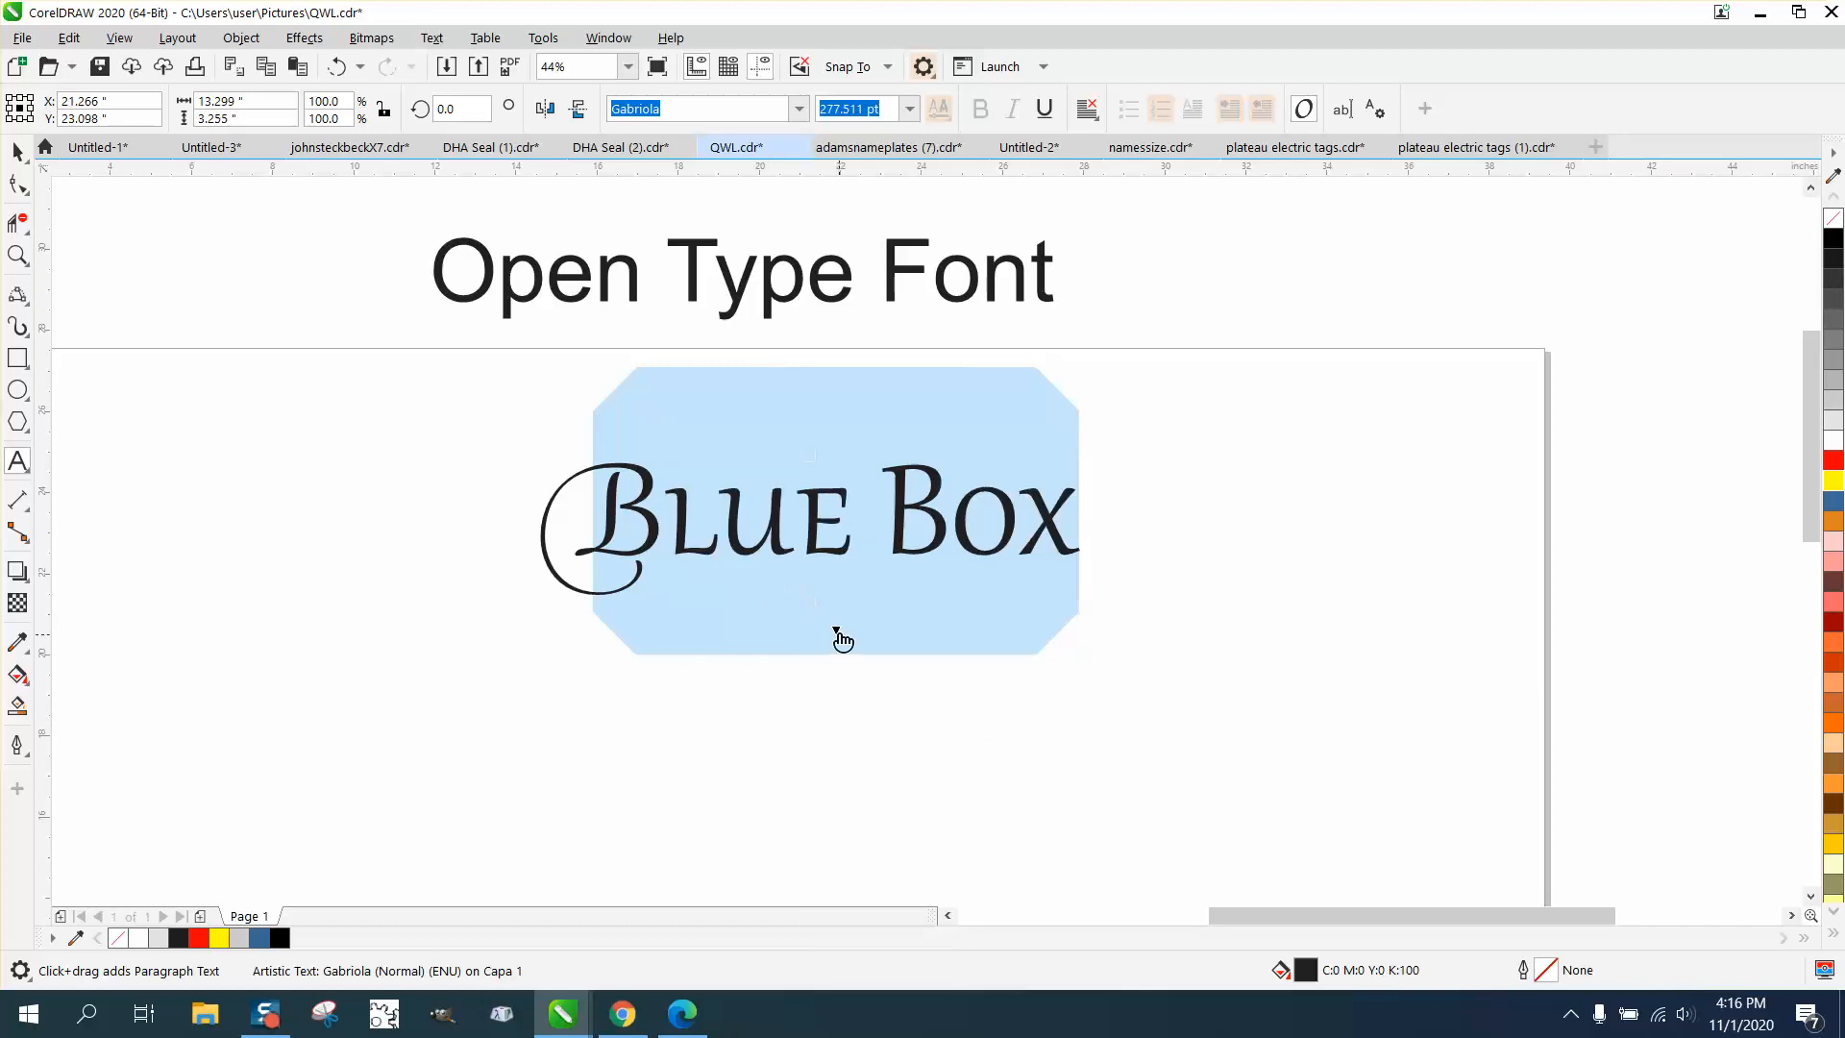
Remove the Stylistic Set 7 swash from the B and finish editing
{"action": "left_click", "coordinate": [837, 630]}
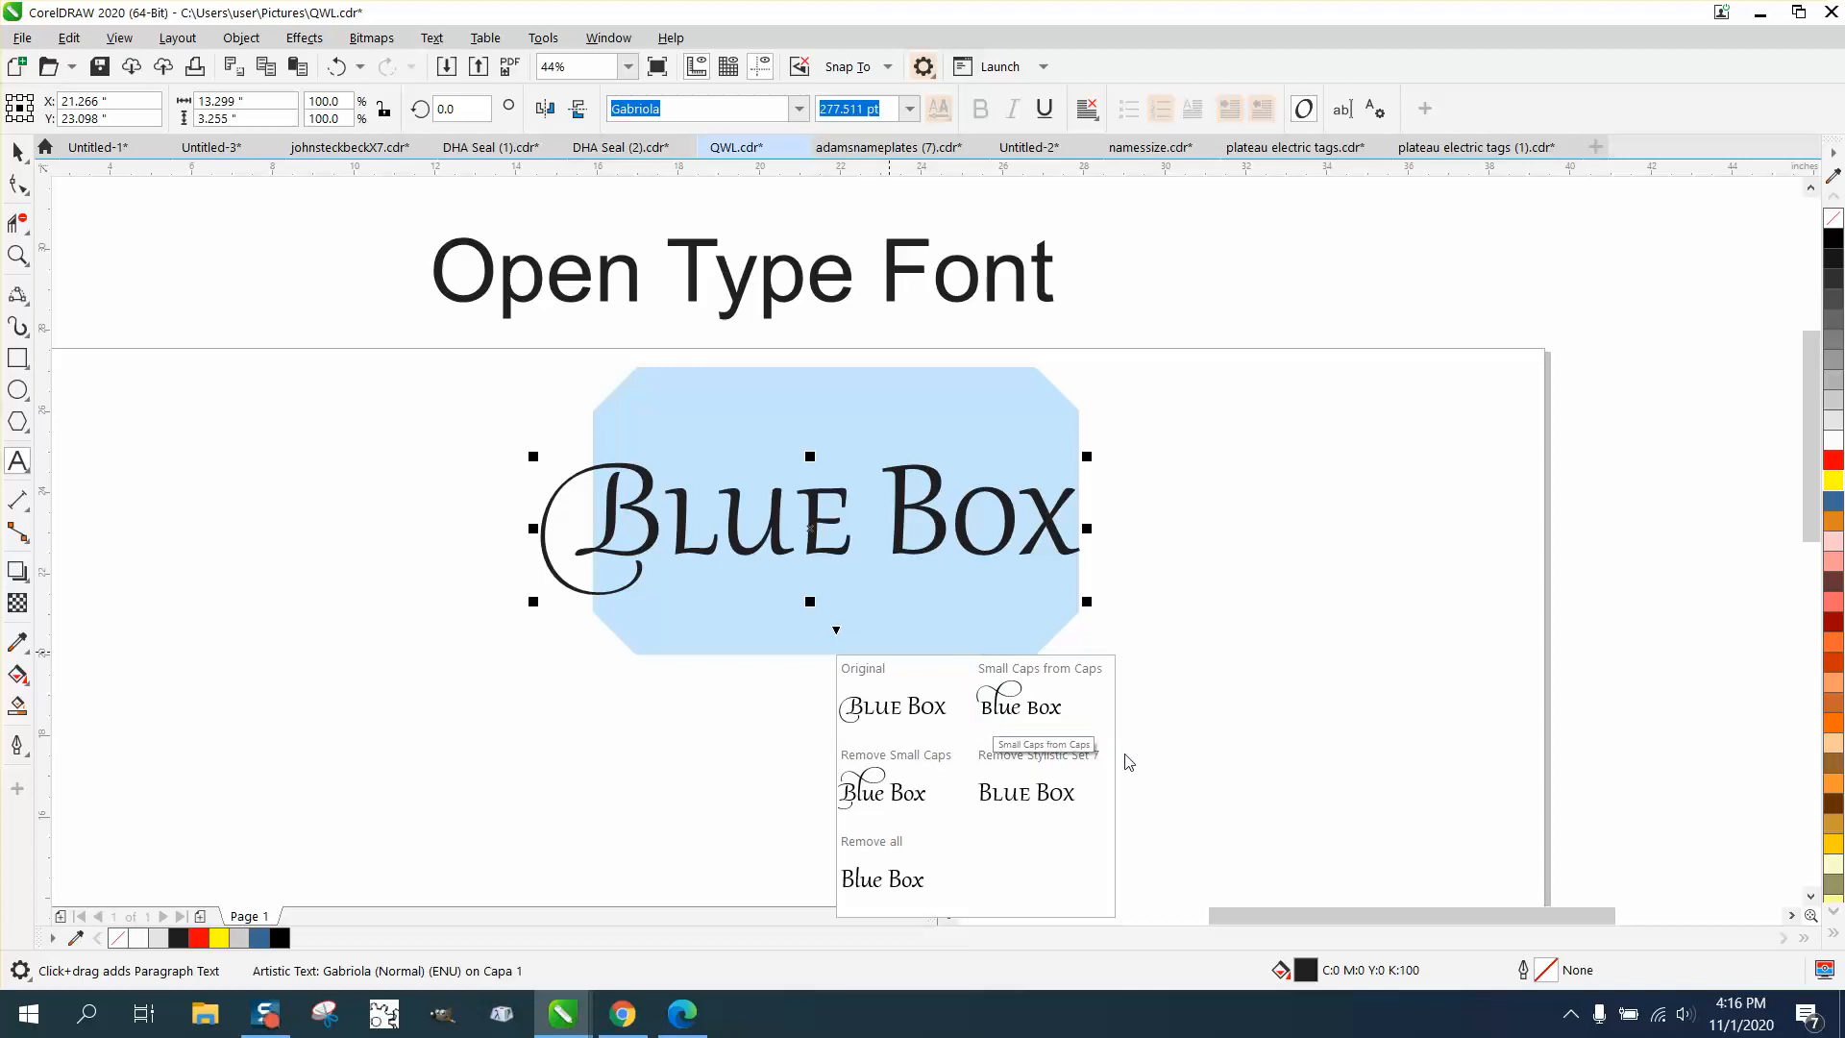
{"action": "left_click", "coordinate": [1027, 797]}
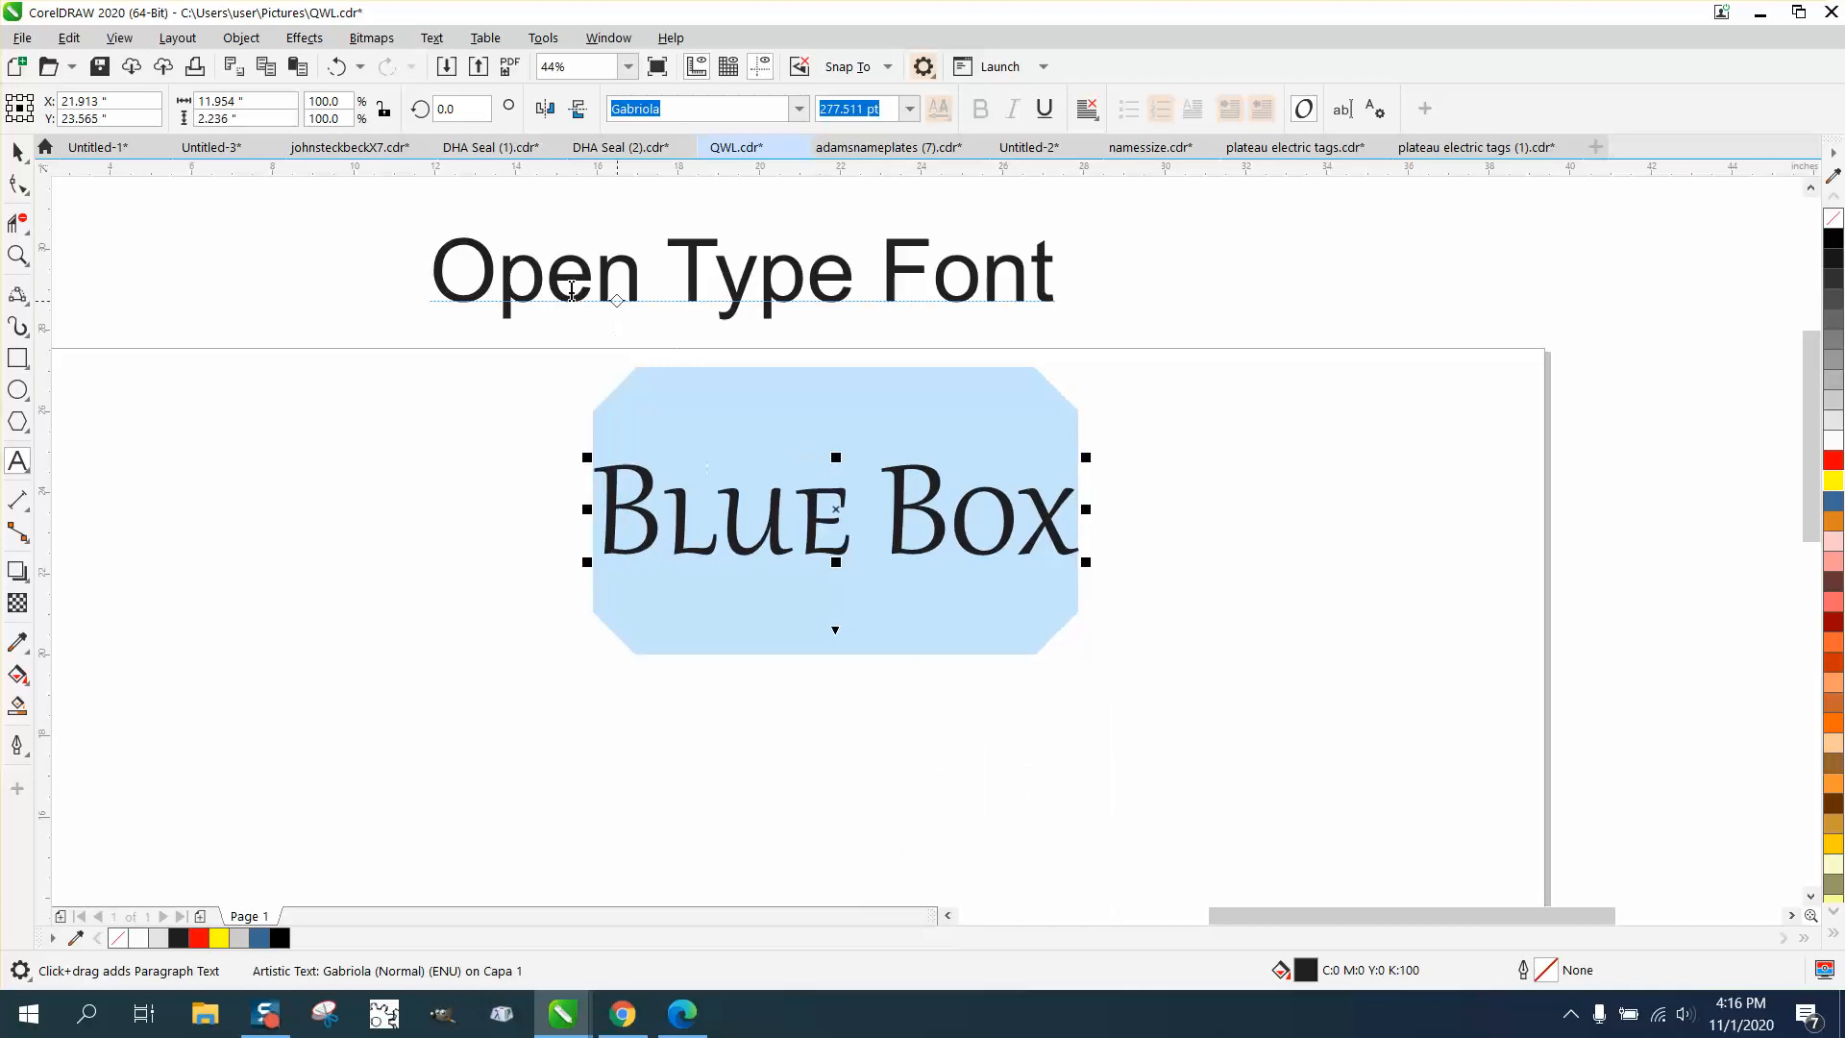
{"action": "left_click", "coordinate": [20, 155]}
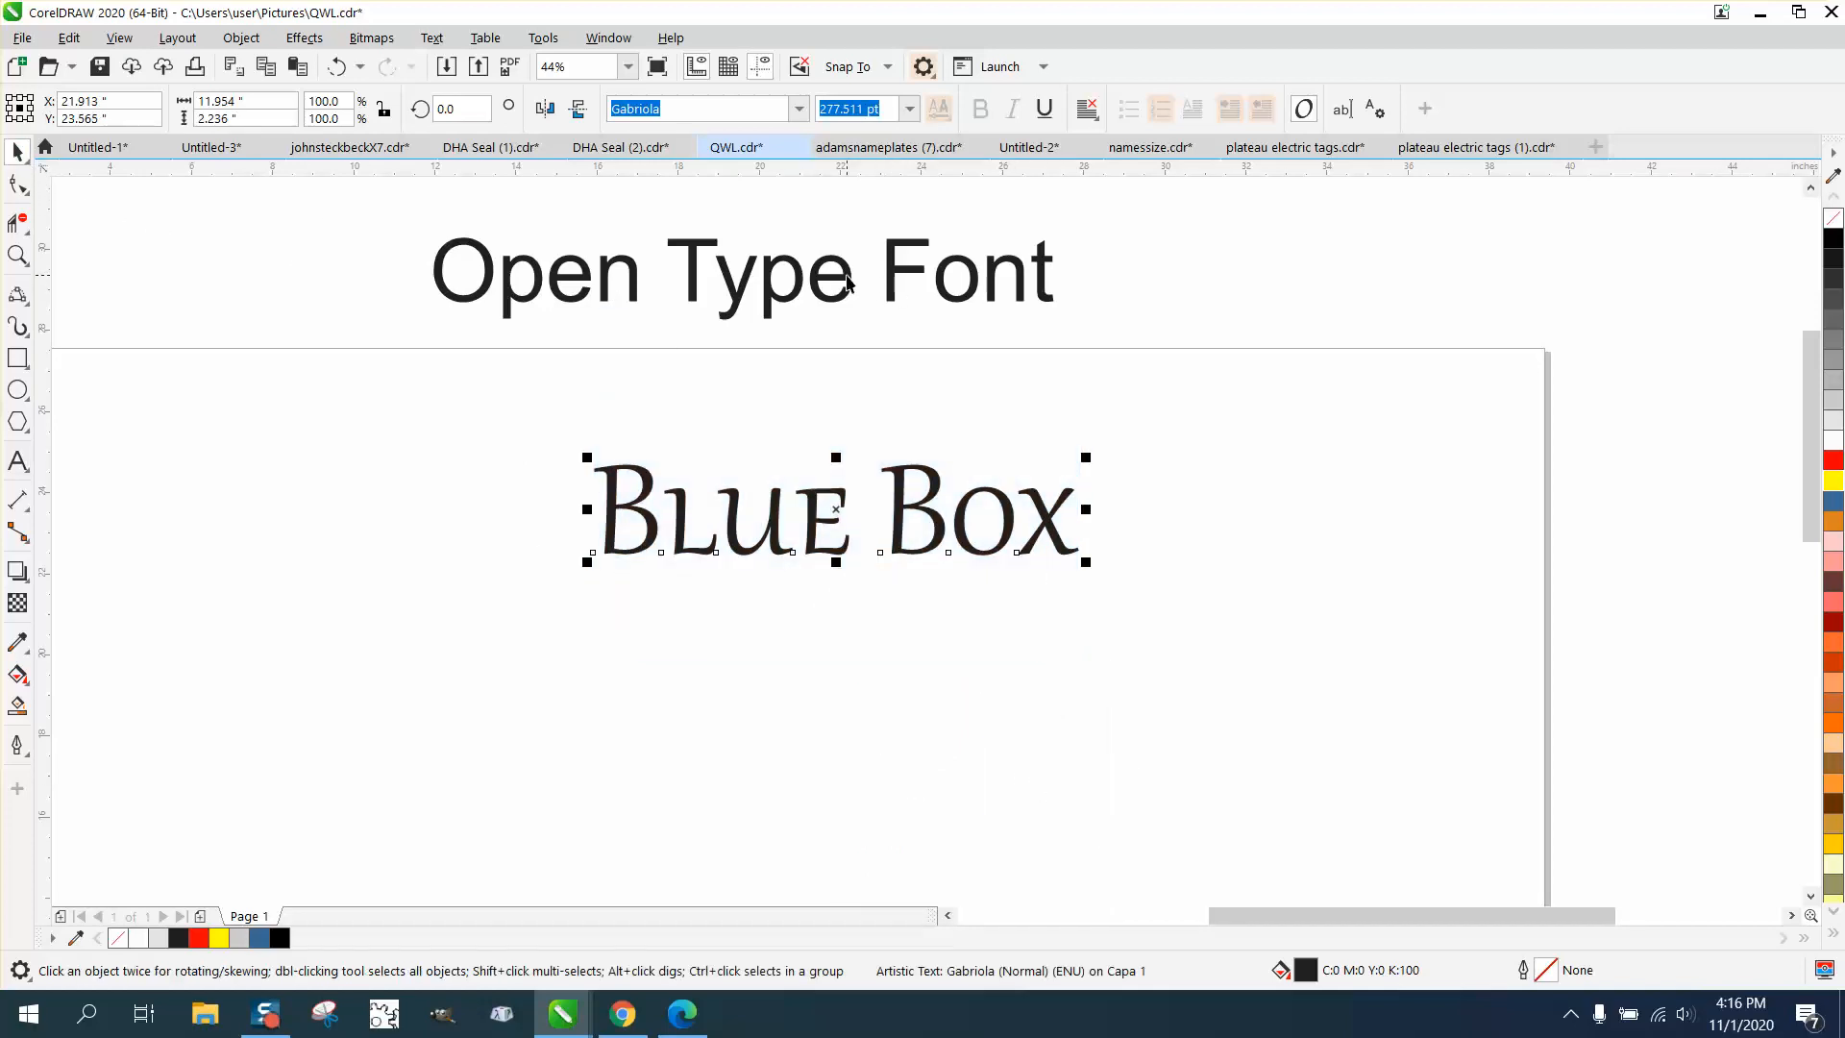
Move the Open Type Font heading down directly above Blue Box and zoom in to check
{"action": "left_click_drag", "start_coordinate": [845, 278], "coordinate": [846, 401]}
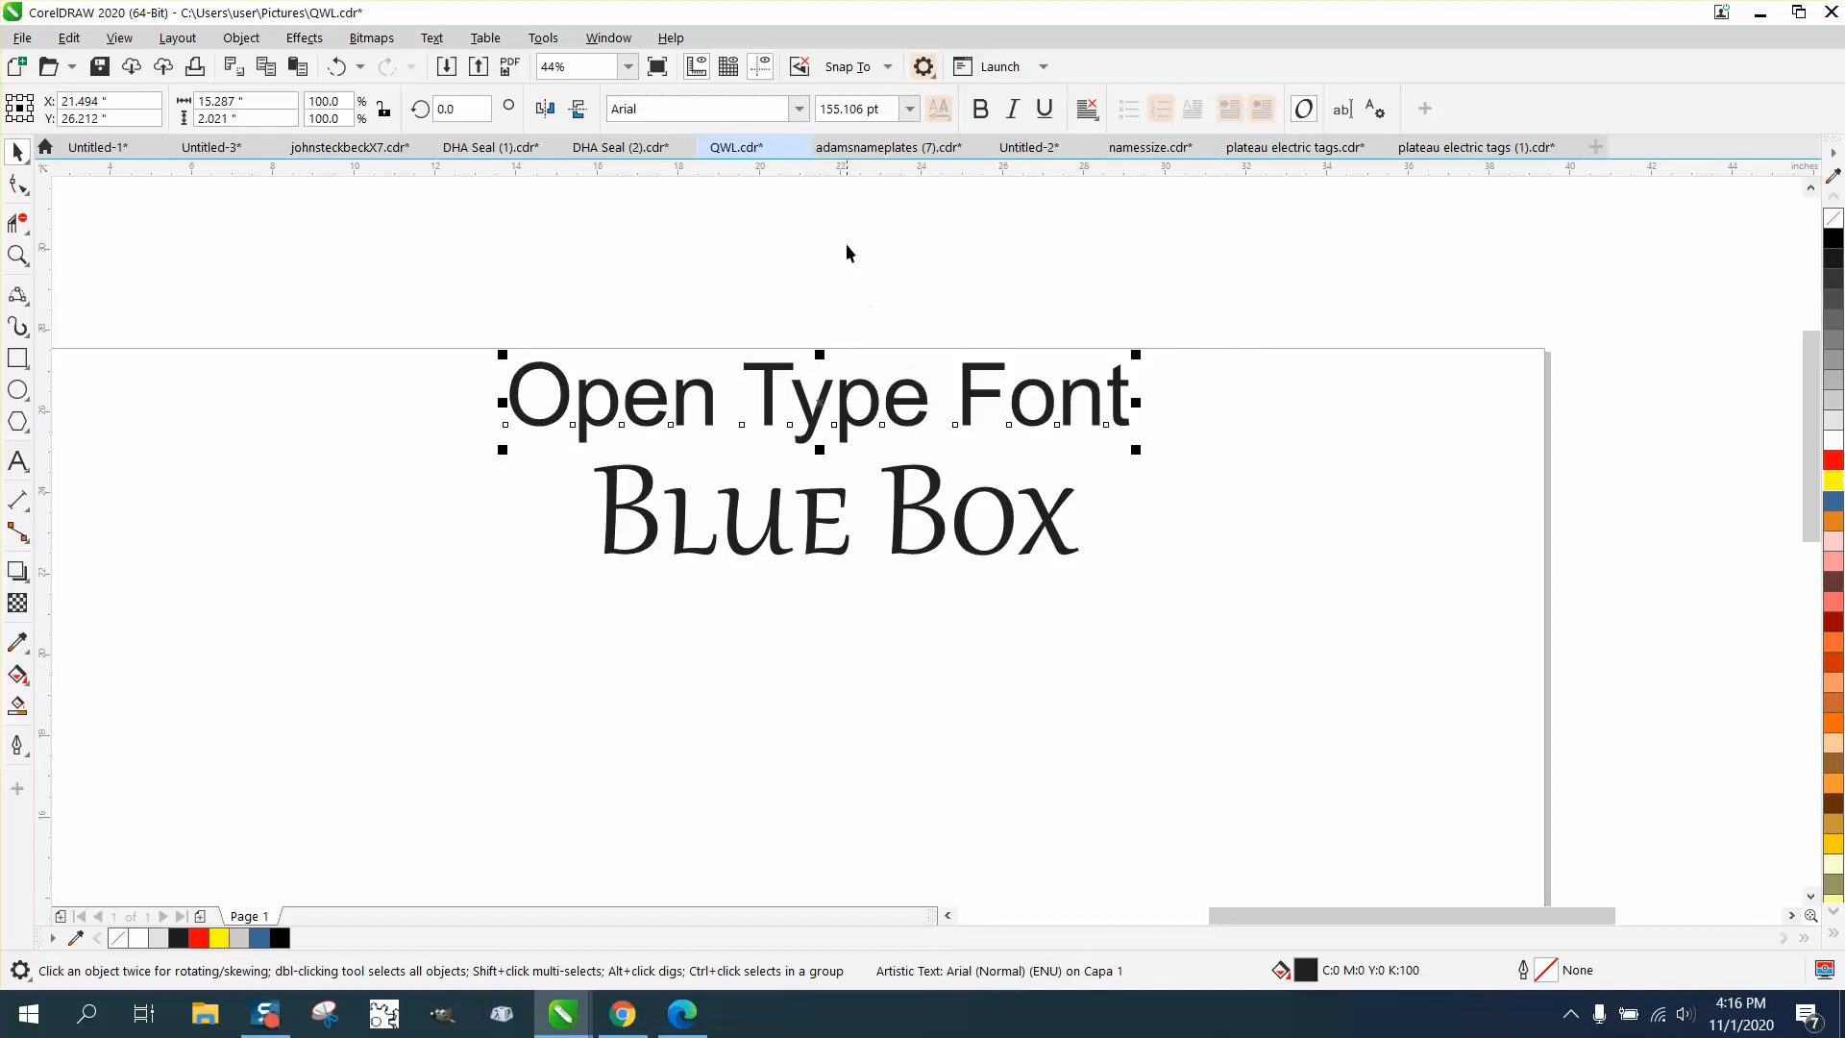
{"action": "left_click", "coordinate": [19, 256]}
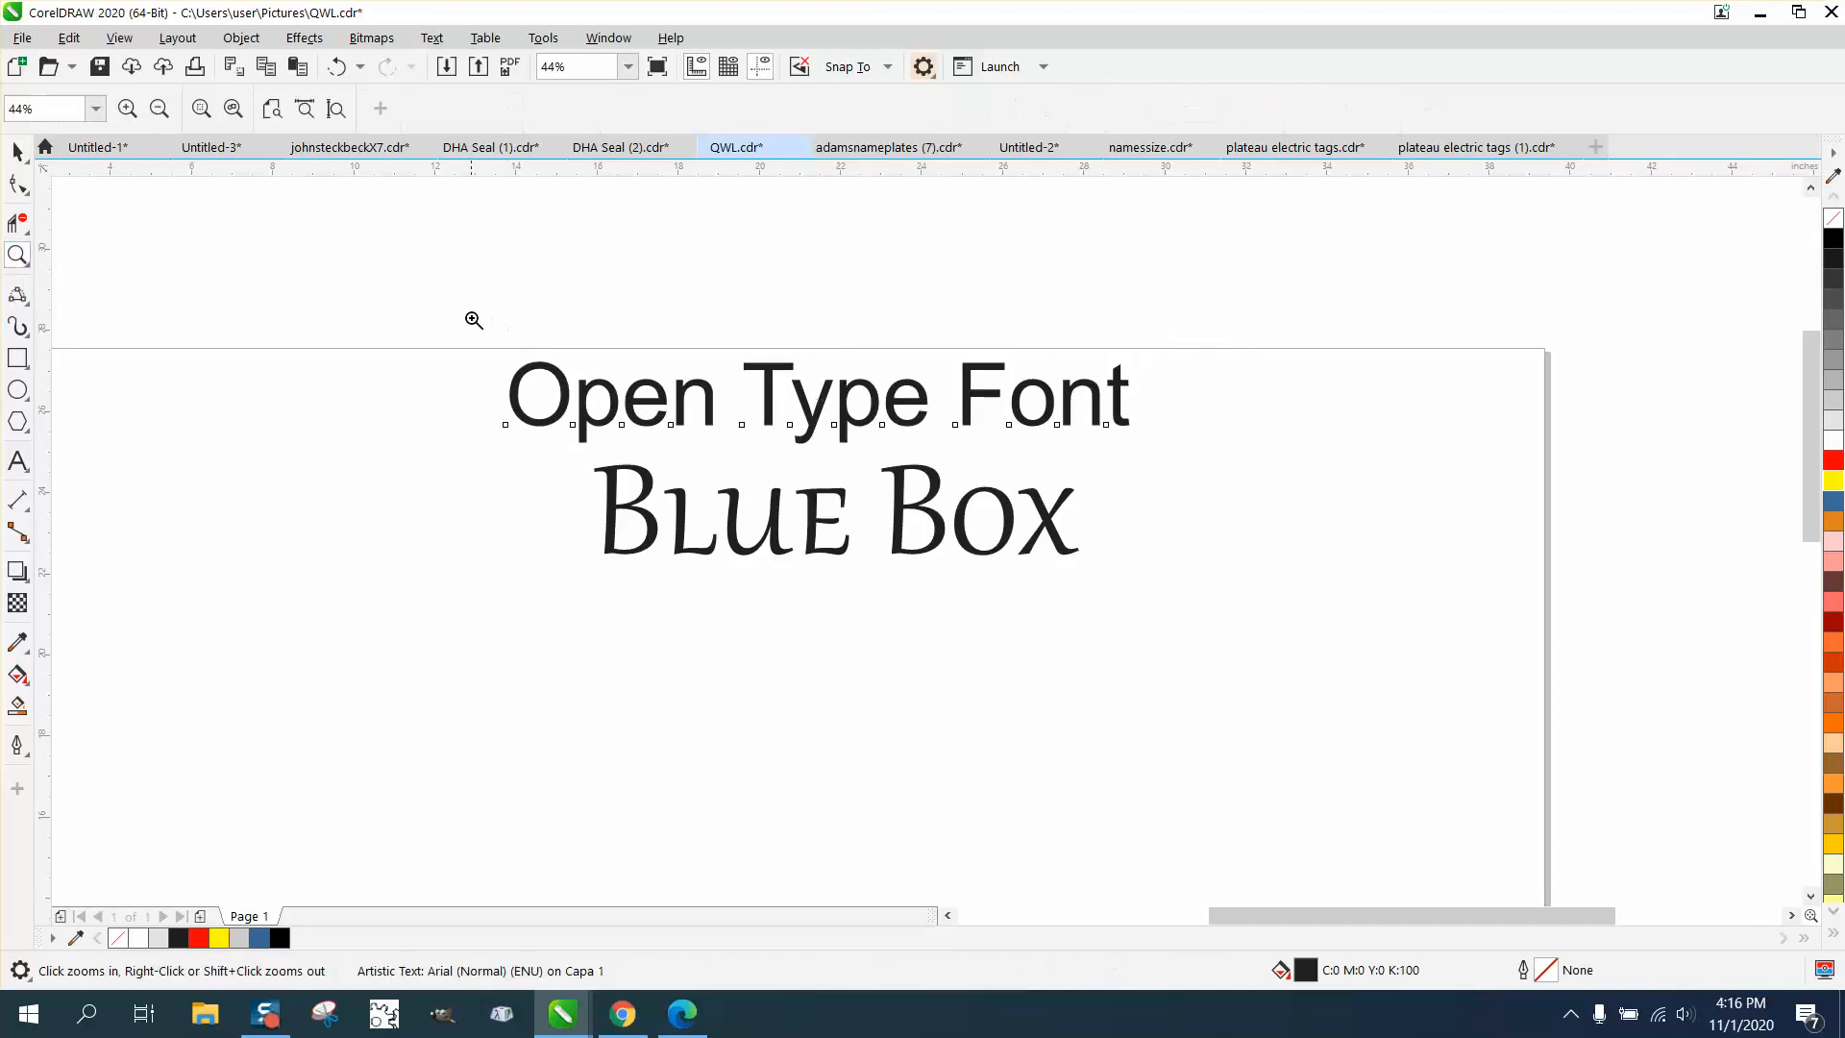
{"action": "left_click_drag", "start_coordinate": [473, 319], "coordinate": [1164, 597]}
{"action": "left_click", "coordinate": [20, 151]}
{"action": "left_click", "coordinate": [552, 374]}
{"action": "scroll", "coordinate": [552, 293], "scroll_direction": "down", "scroll_amount": 1}
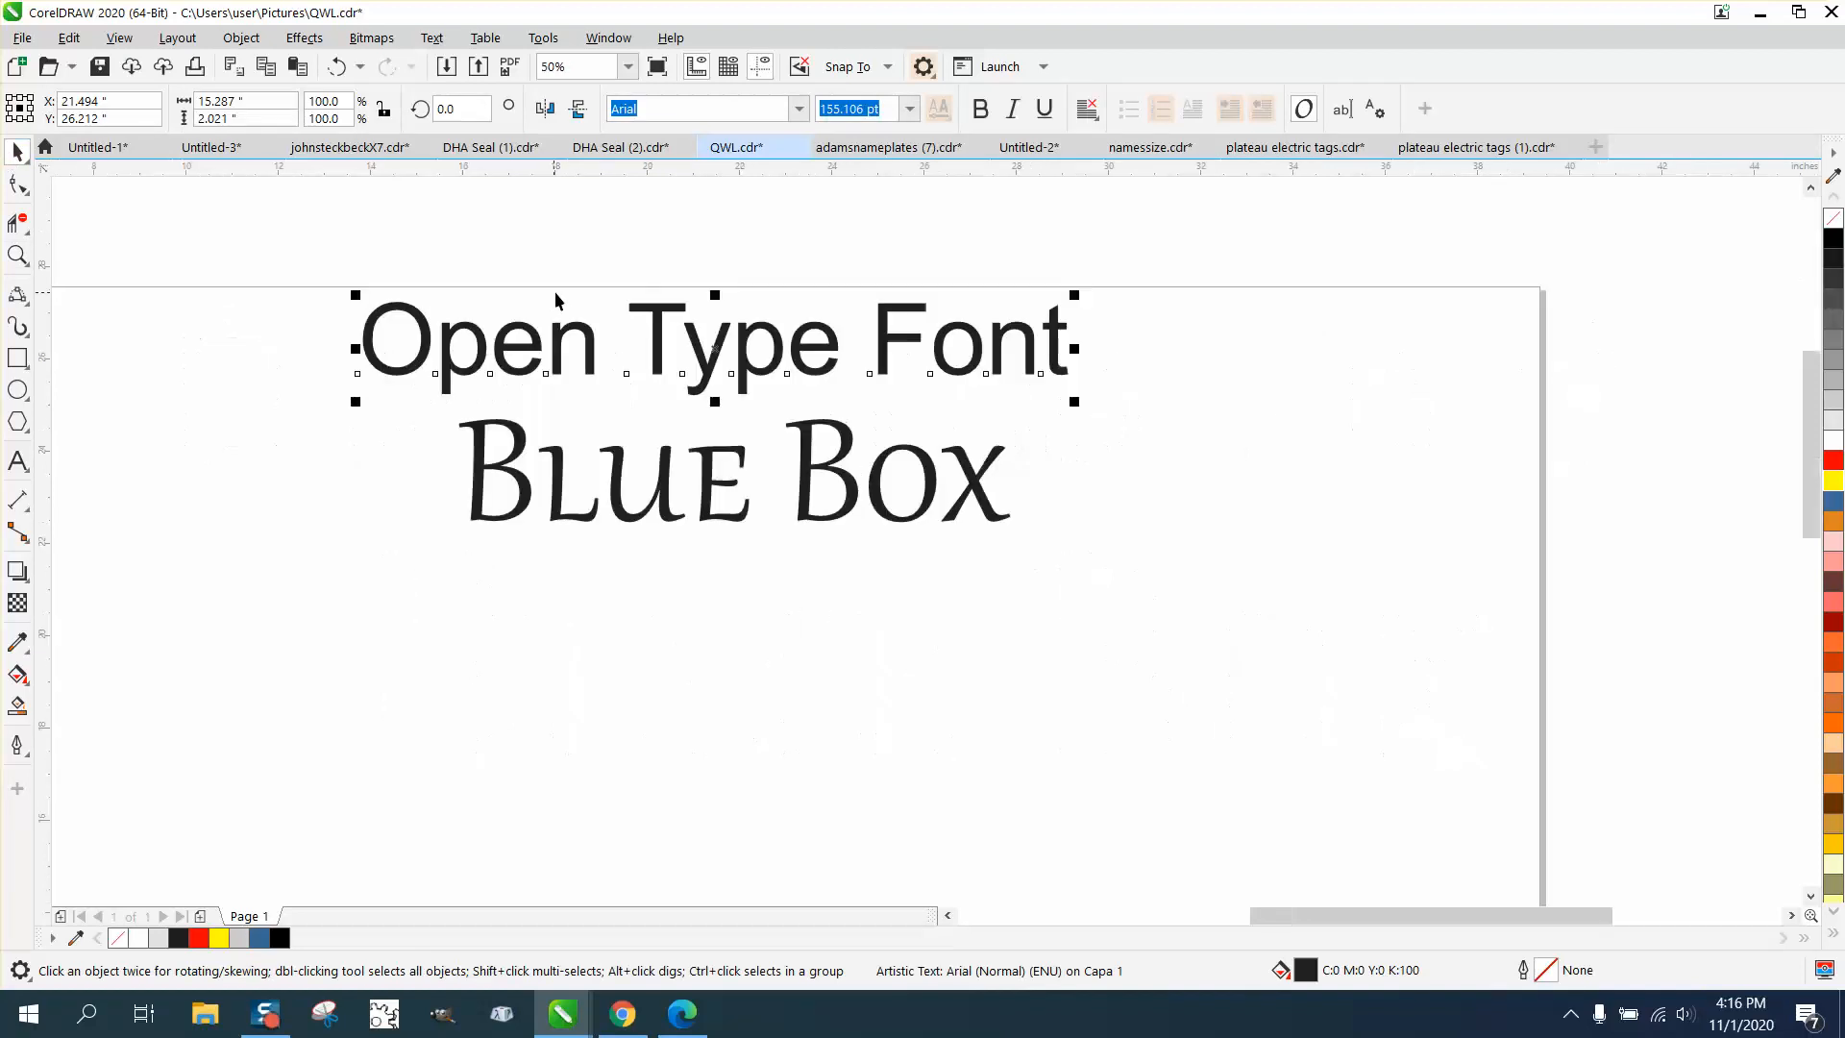